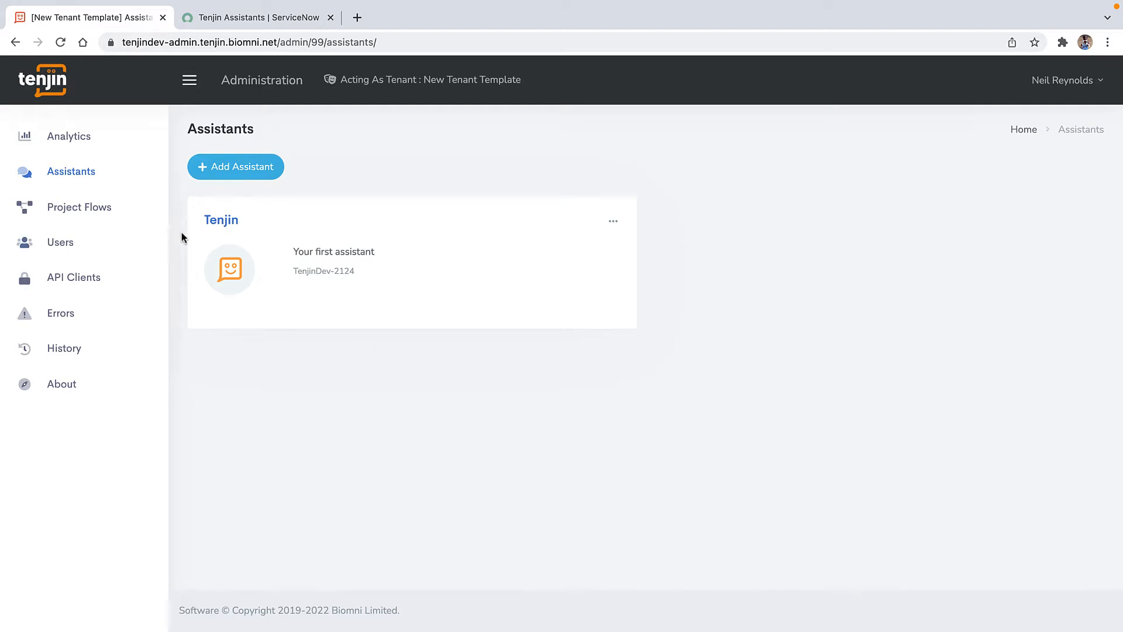
- Open the Tenjin assistant card and scroll down to its skills and the Add Skill button
{"action": "left_click", "coordinate": [222, 226]}
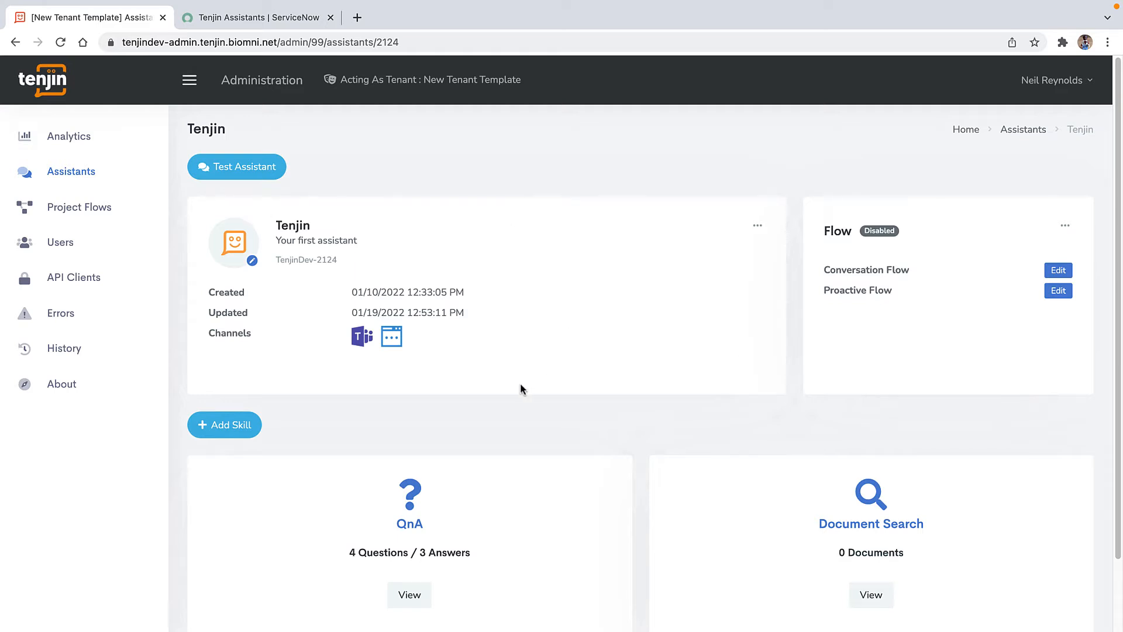
{"action": "scroll", "coordinate": [522, 389], "scroll_direction": "down", "scroll_amount": 2}
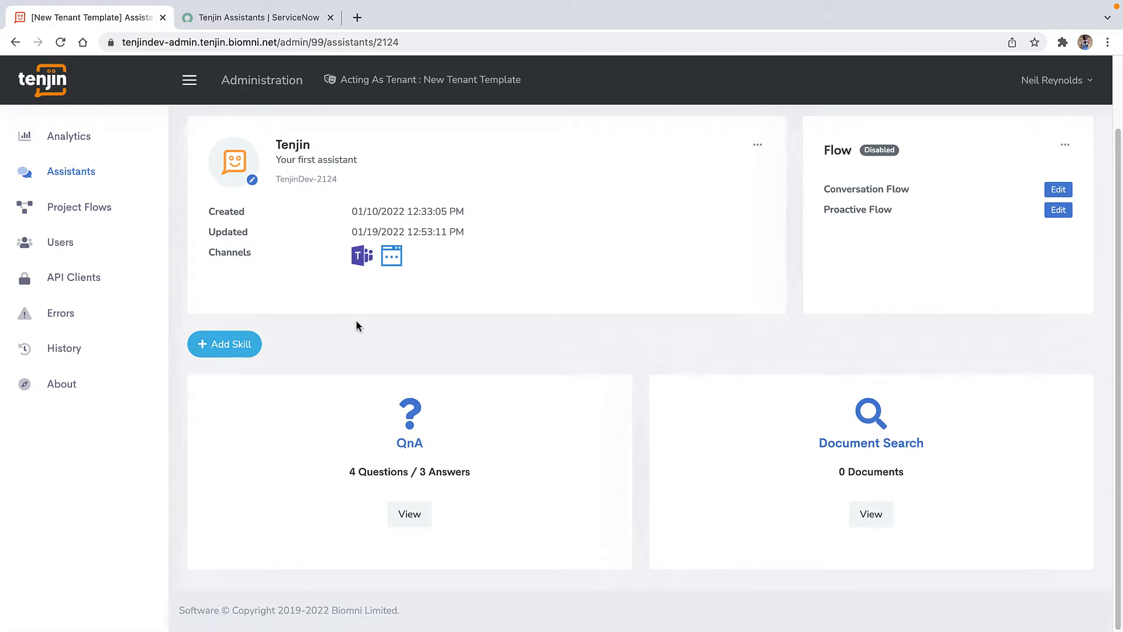
- Pick Add Skill, then Add ServiceNow Skill to get the URL, username and password form
{"action": "left_click", "coordinate": [223, 349]}
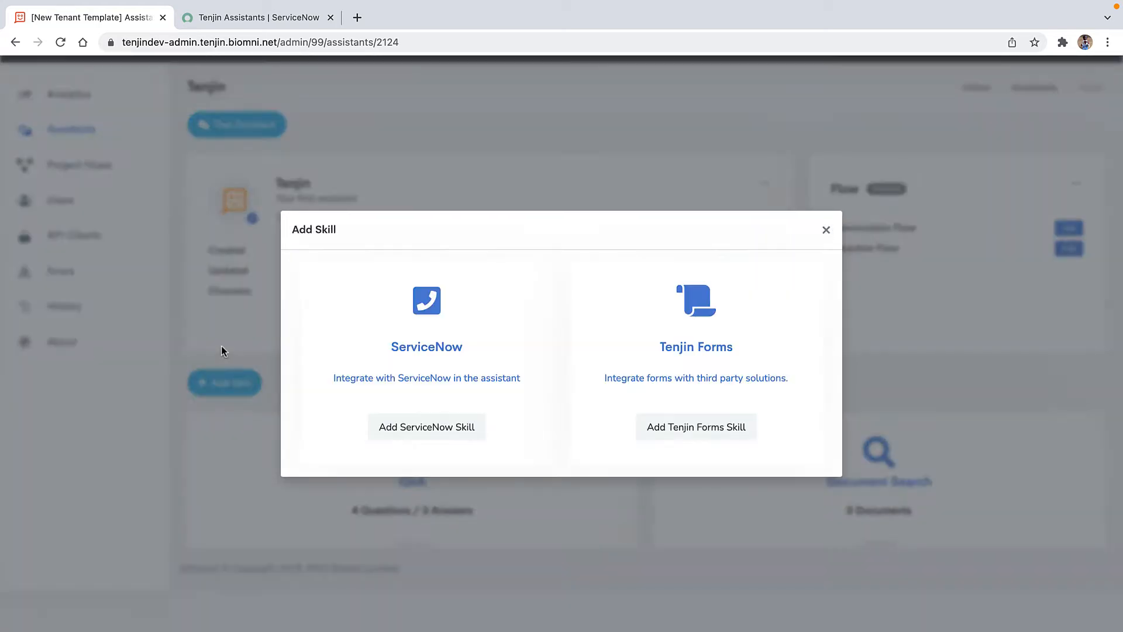
{"action": "left_click", "coordinate": [440, 437]}
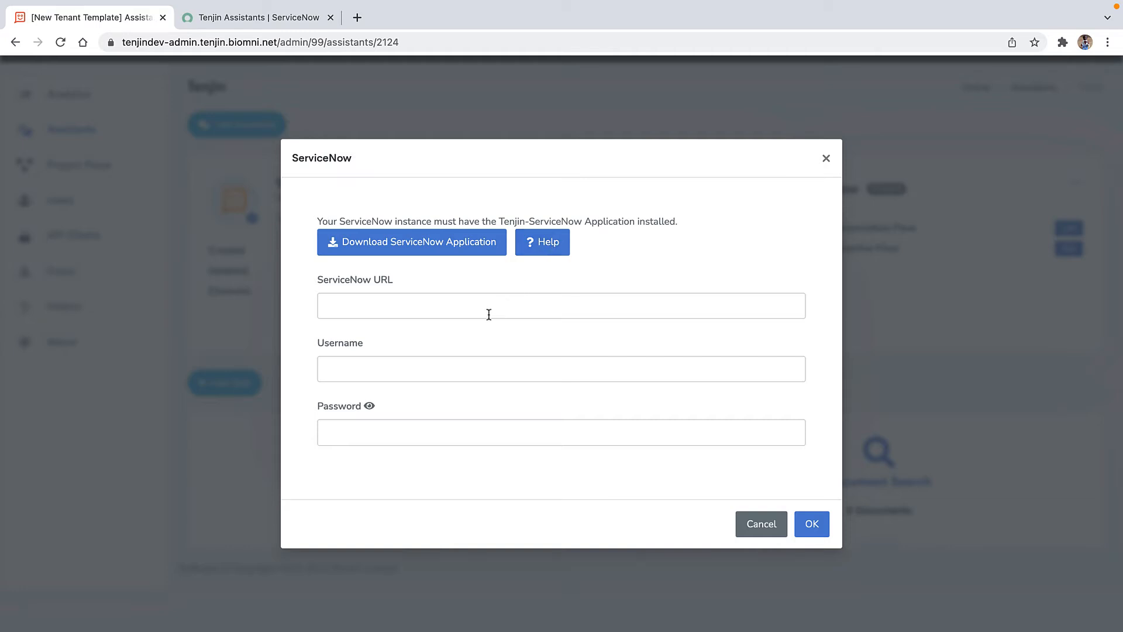
{"action": "left_click", "coordinate": [369, 303]}
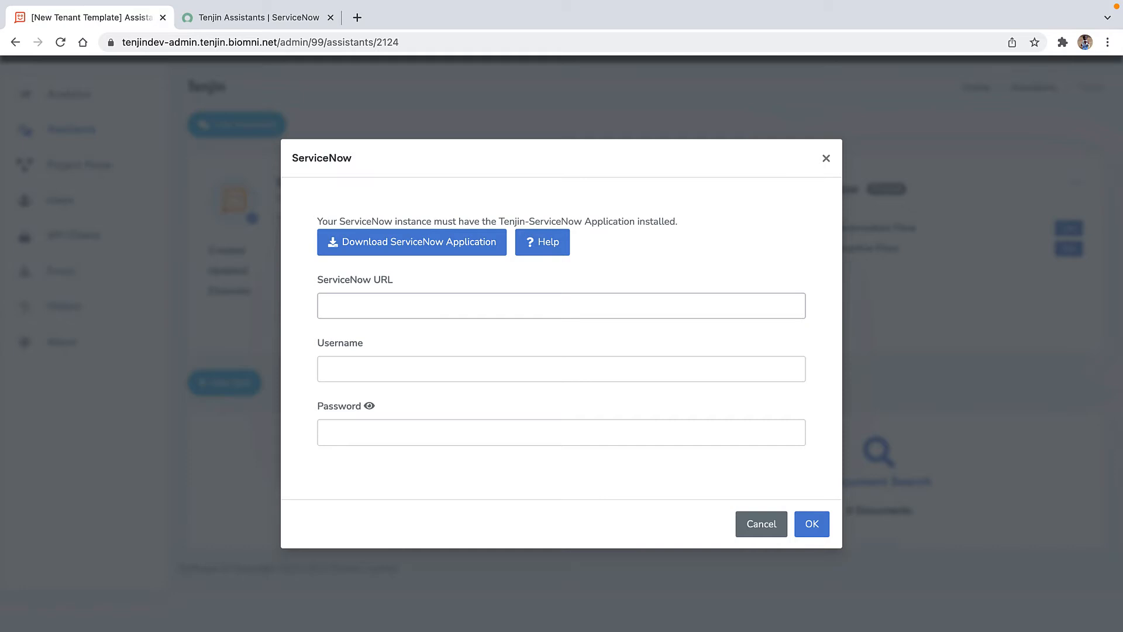
{"action": "type", "text": "https://dev10487.service-now.com/"}
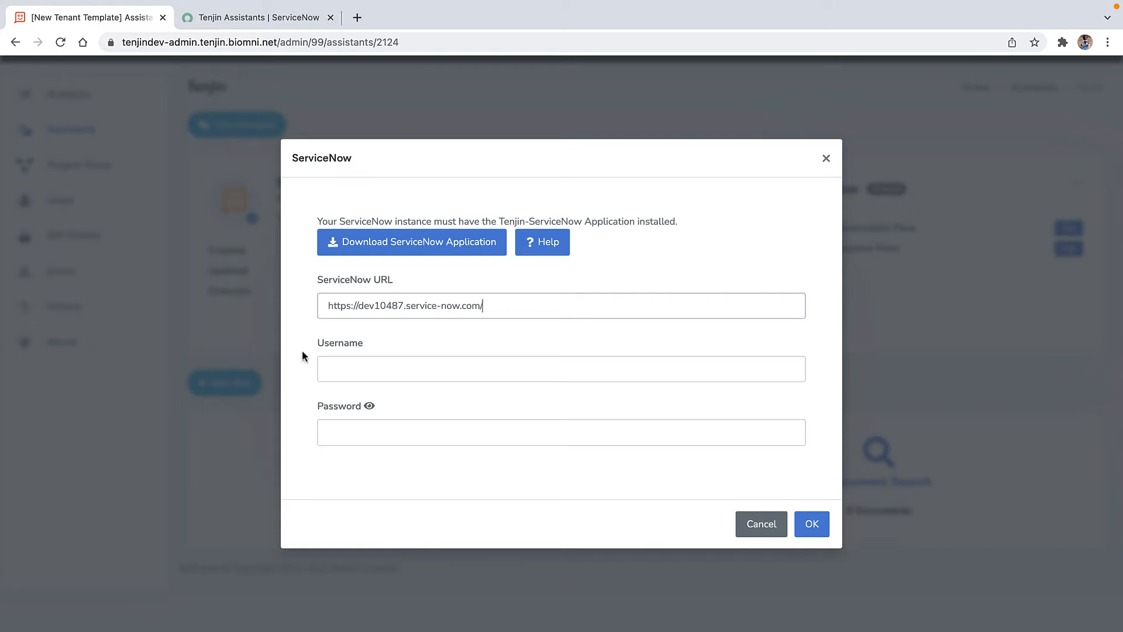
{"action": "left_click", "coordinate": [375, 374]}
{"action": "type", "text": "admin"}
{"action": "key", "text": "Tab"}
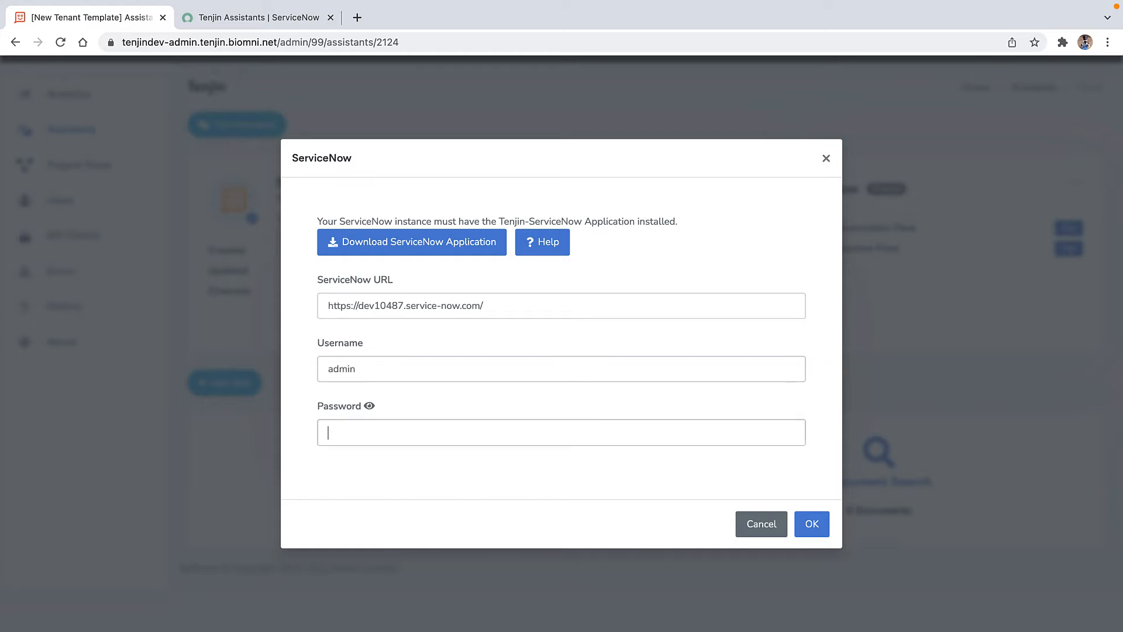
{"action": "type", "text": "••••••••"}
{"action": "left_click", "coordinate": [813, 525]}
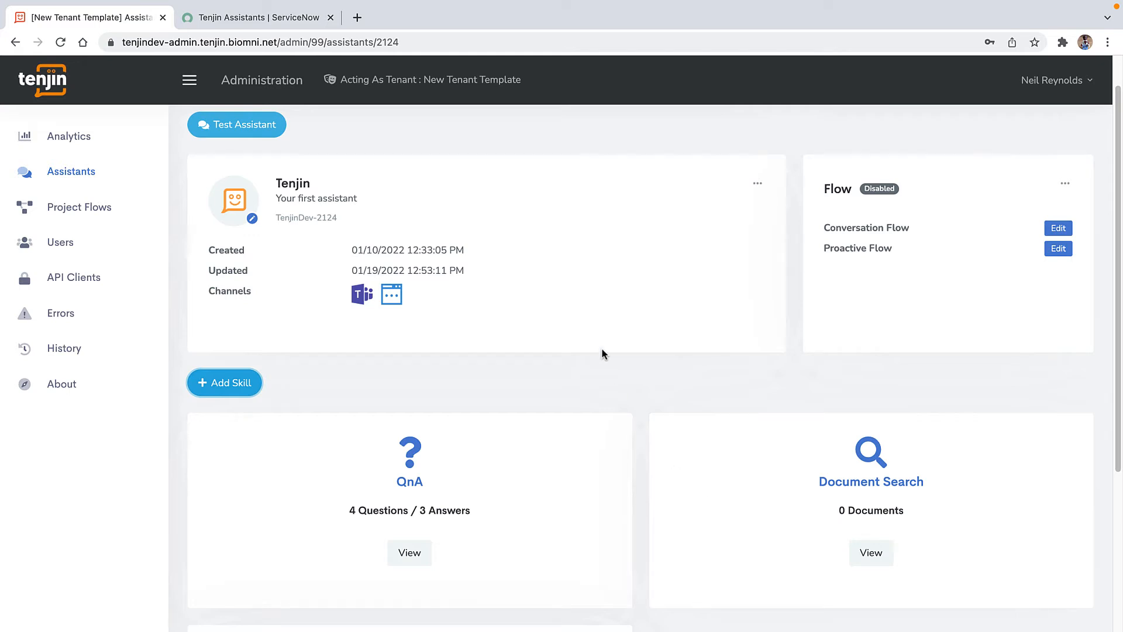
- View the ServiceNow skill's details and run Test Connection, which reports 'Client Id not set'
{"action": "scroll", "coordinate": [621, 352], "scroll_direction": "down", "scroll_amount": 4}
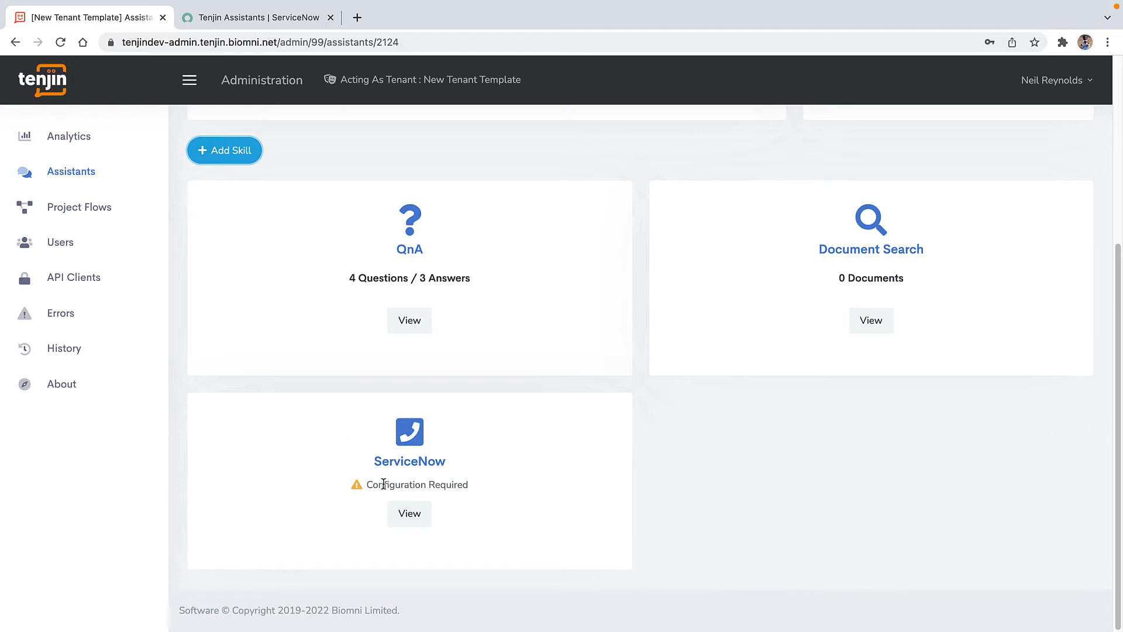
{"action": "left_click", "coordinate": [416, 519]}
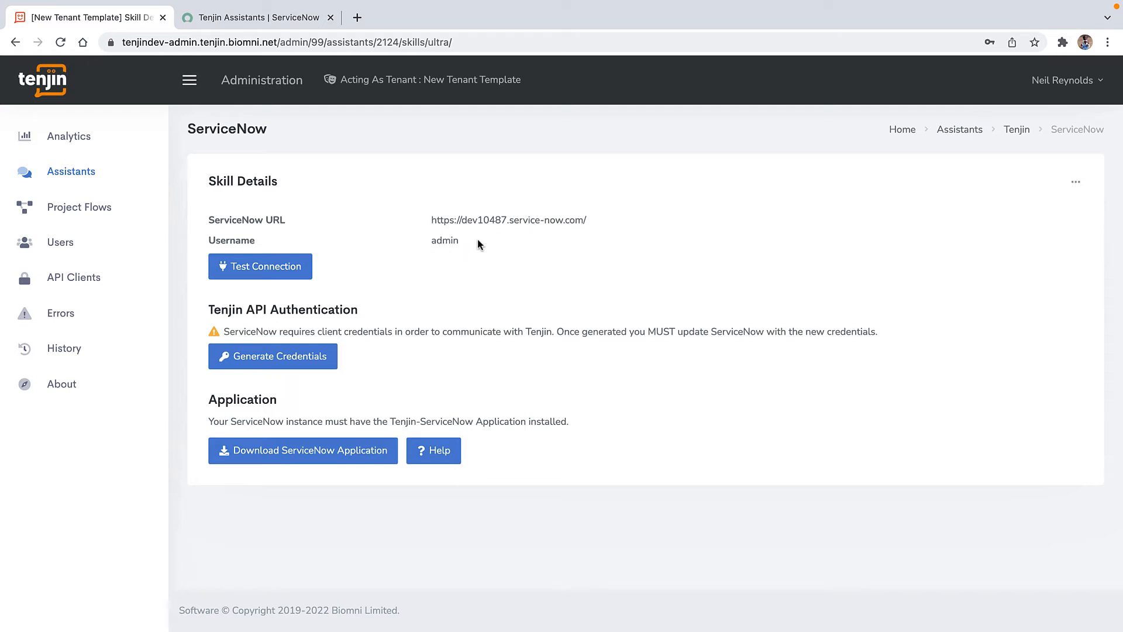
{"action": "left_click", "coordinate": [277, 272]}
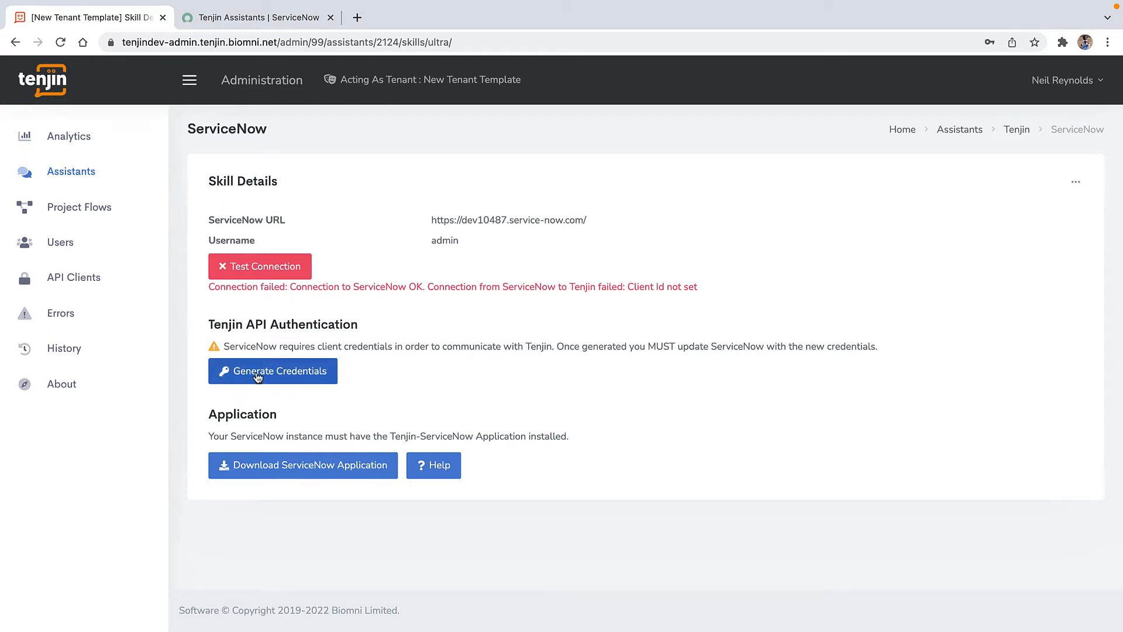
- Generate the Tenjin client ID and secret, highlight them and the error, then switch to ServiceNow
{"action": "left_click", "coordinate": [318, 379]}
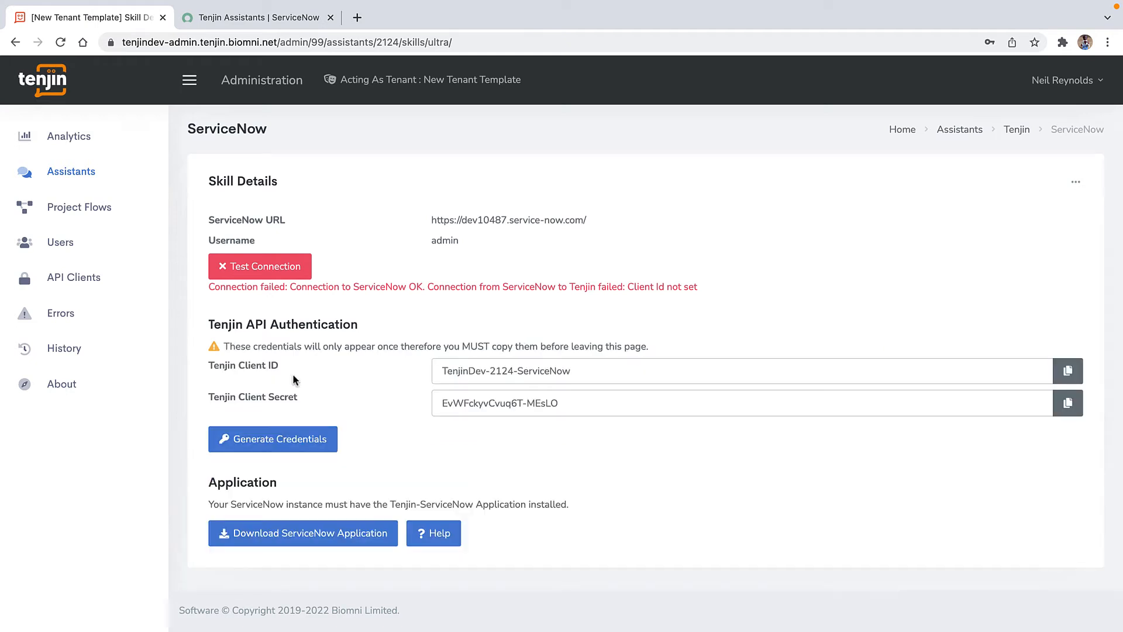
{"action": "left_click_drag", "start_coordinate": [594, 370], "coordinate": [433, 370]}
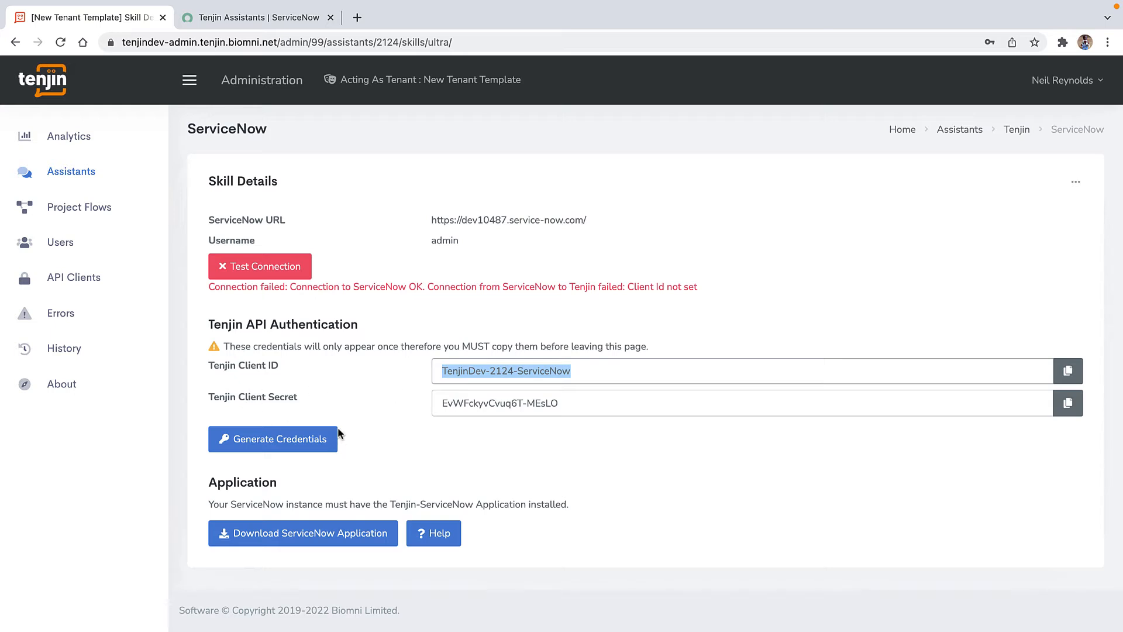
{"action": "left_click_drag", "start_coordinate": [589, 402], "coordinate": [409, 405]}
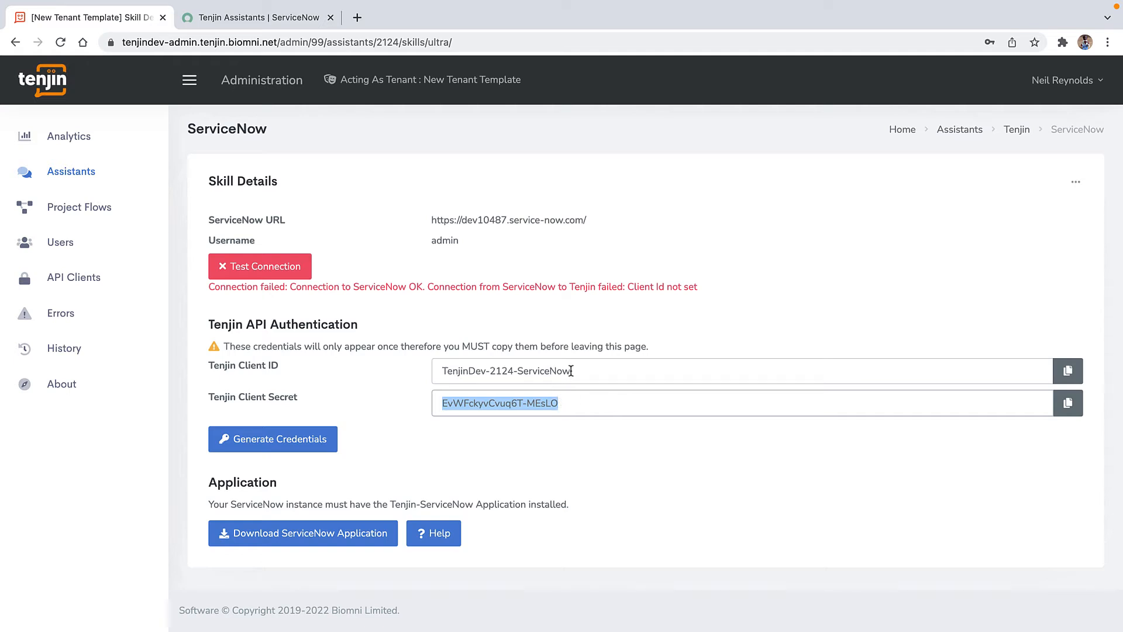
{"action": "left_click_drag", "start_coordinate": [626, 288], "coordinate": [429, 287]}
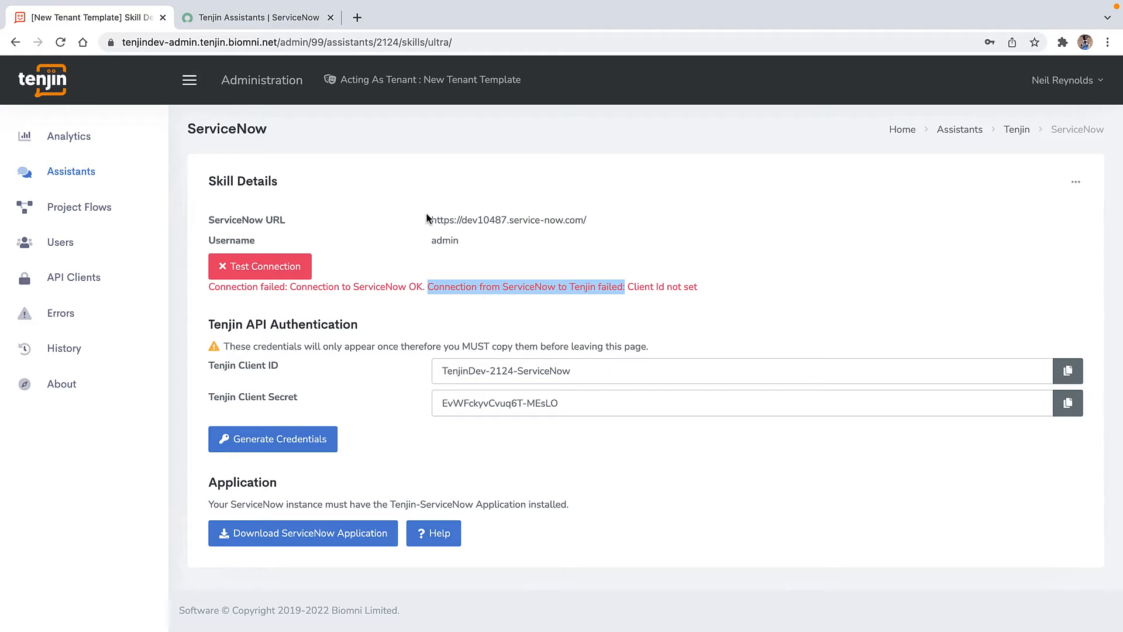
{"action": "left_click", "coordinate": [266, 20]}
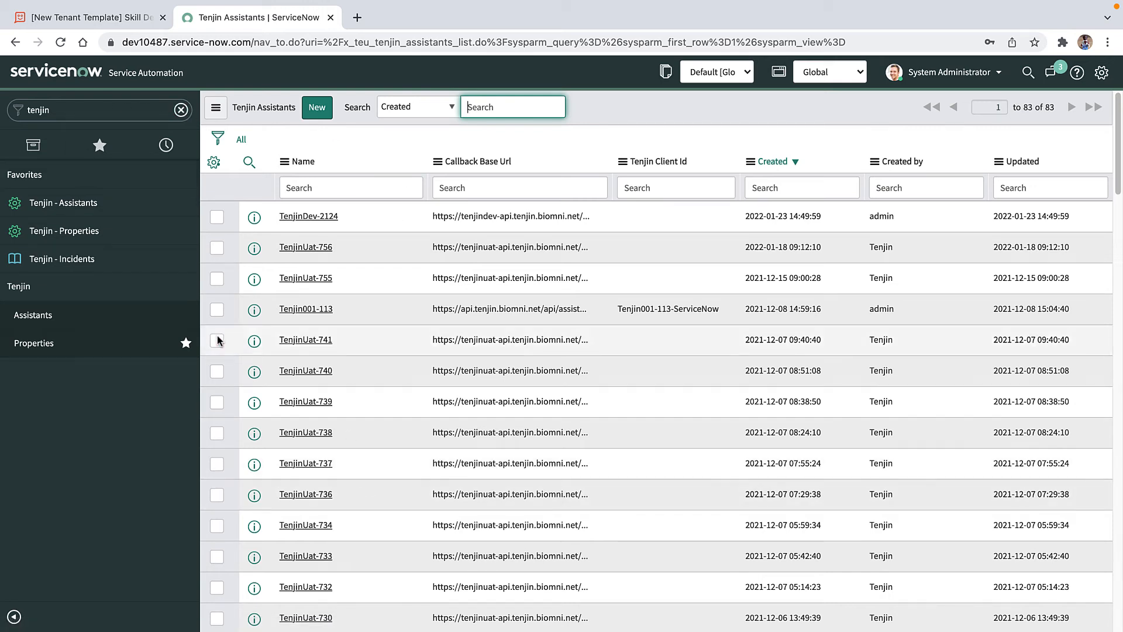
- Reload ServiceNow's Tenjin - Assistants list from the navigation favourite
{"action": "left_click", "coordinate": [74, 111]}
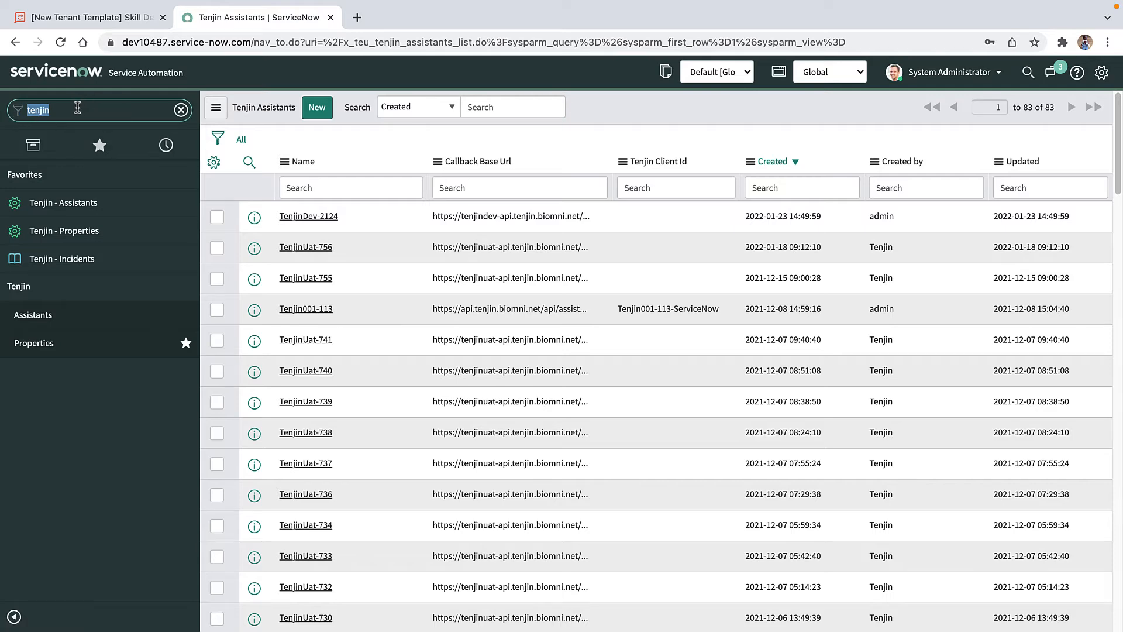
{"action": "left_click", "coordinate": [80, 205]}
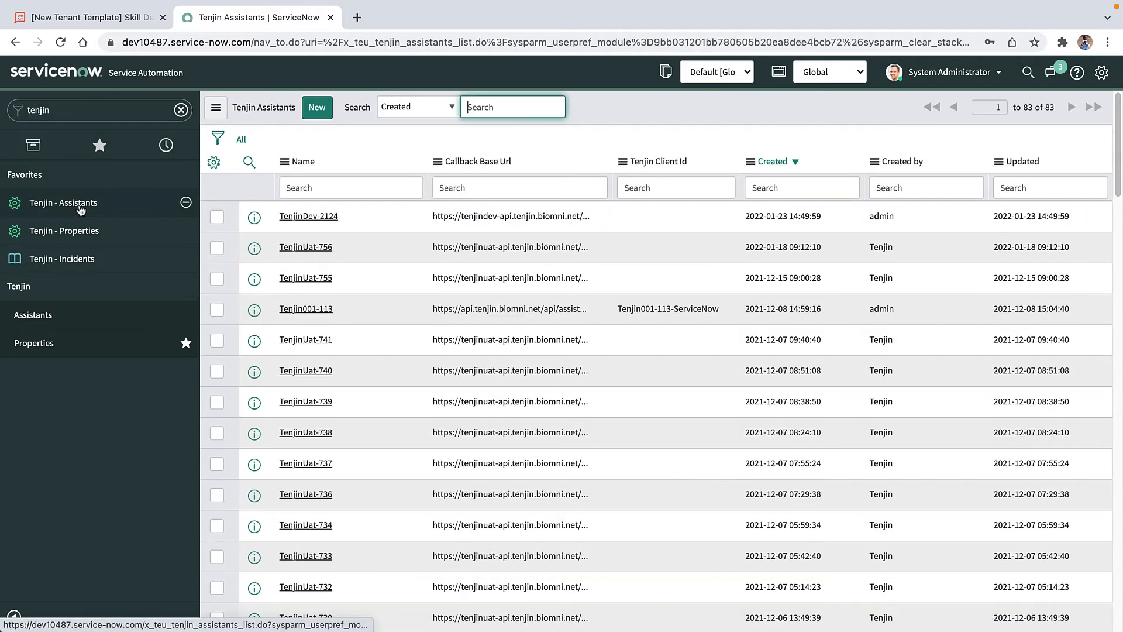
{"action": "left_click", "coordinate": [85, 235]}
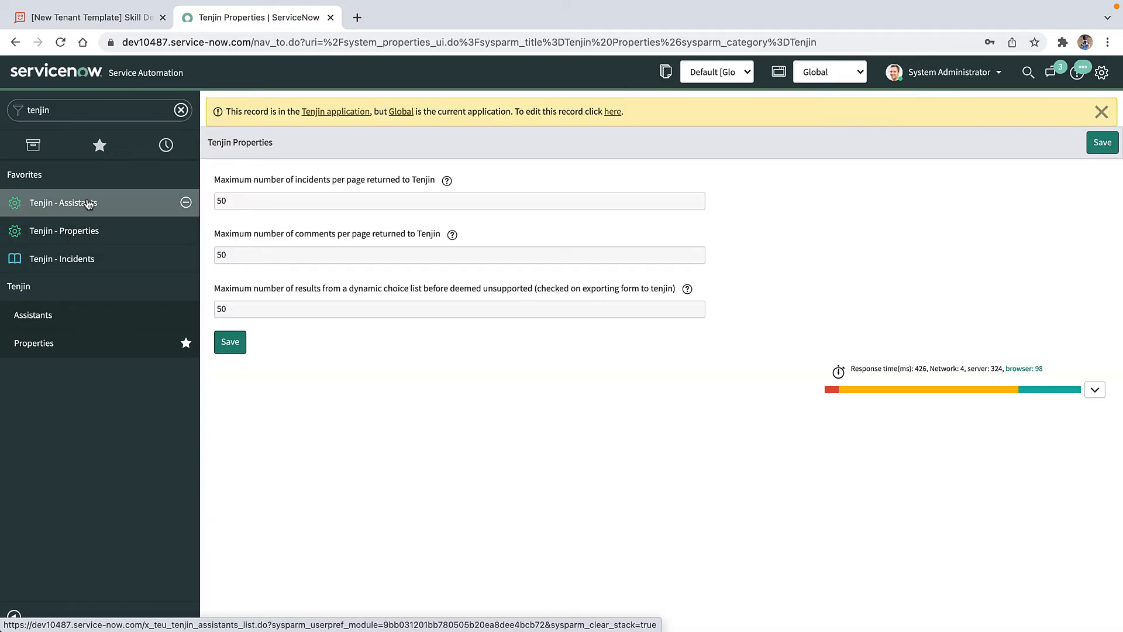
{"action": "left_click", "coordinate": [88, 204]}
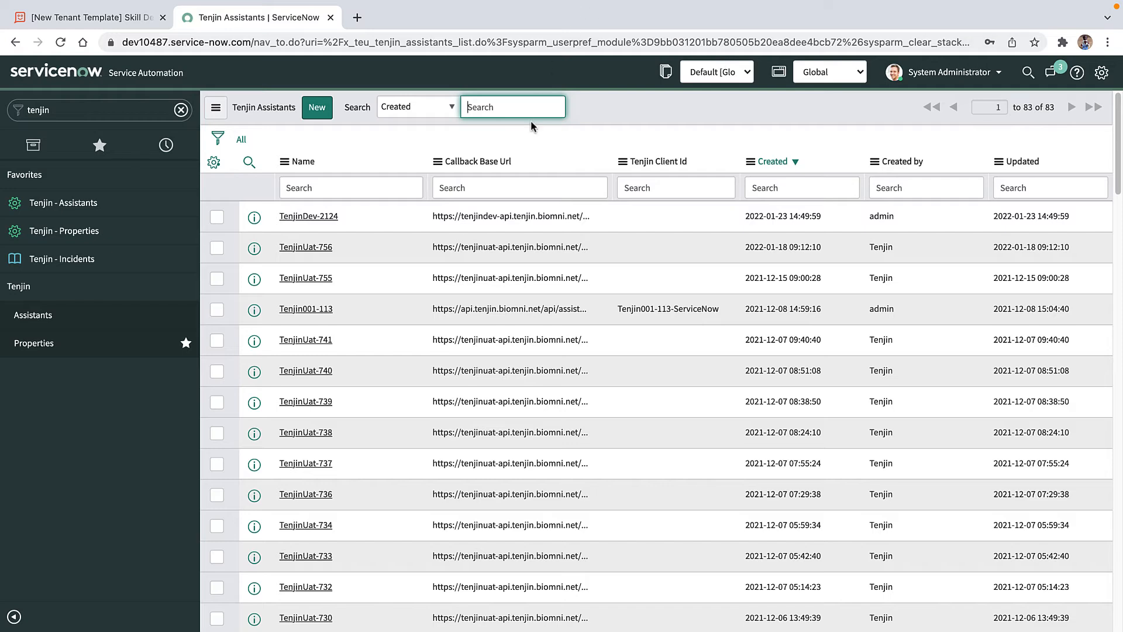
- Copy the generated client ID from the Tenjin skill details page
{"action": "left_click", "coordinate": [94, 16]}
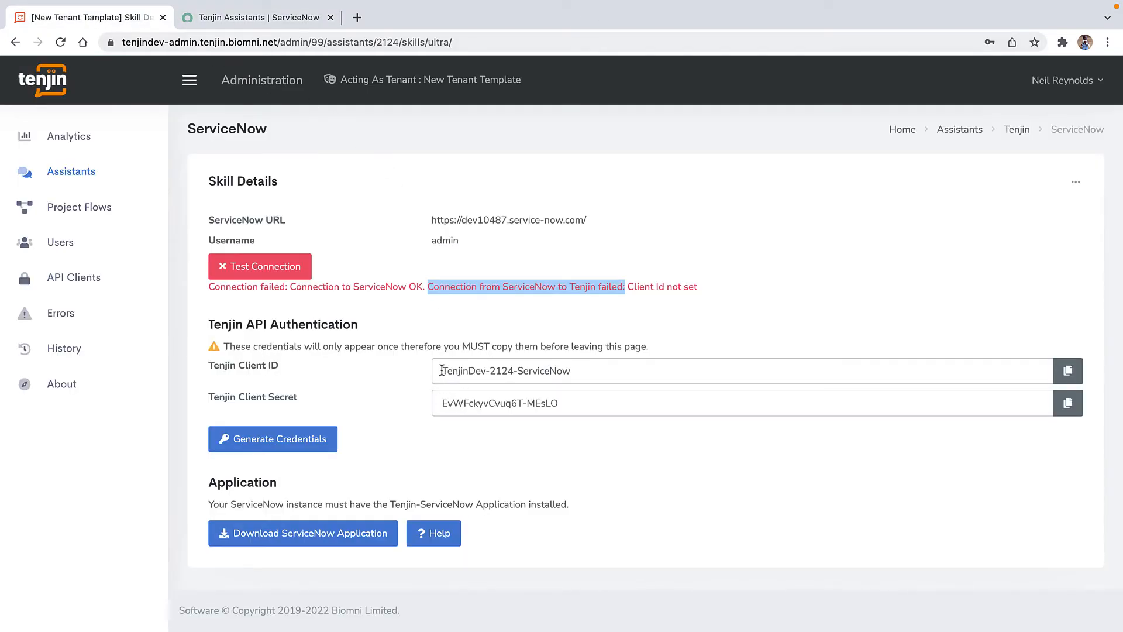
{"action": "left_click_drag", "start_coordinate": [441, 370], "coordinate": [581, 371]}
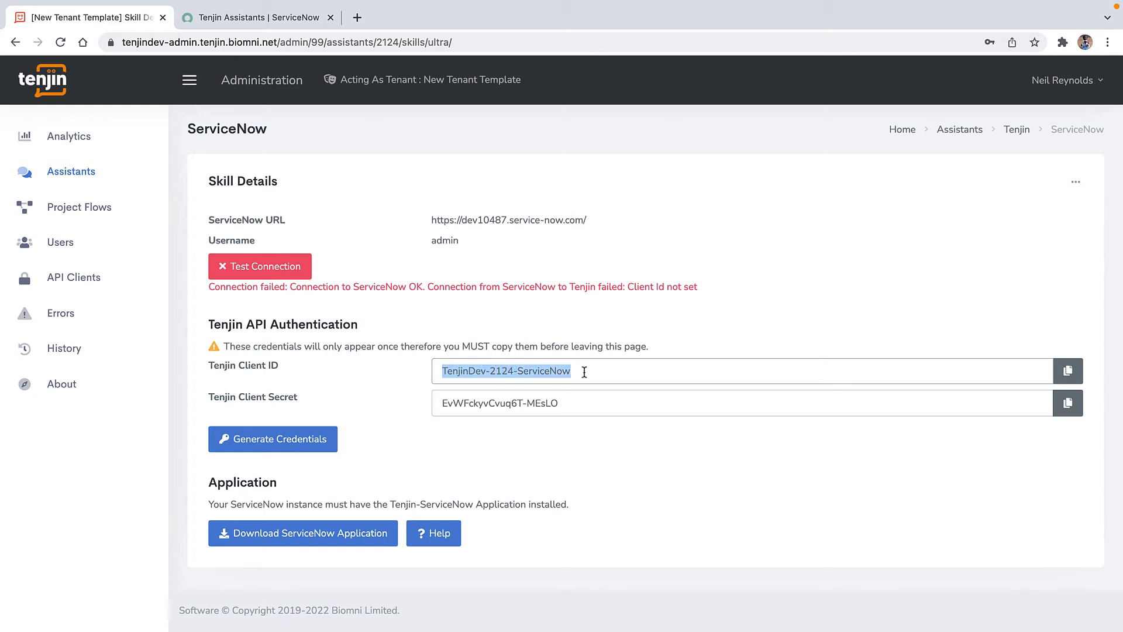
{"action": "left_click", "coordinate": [1068, 371]}
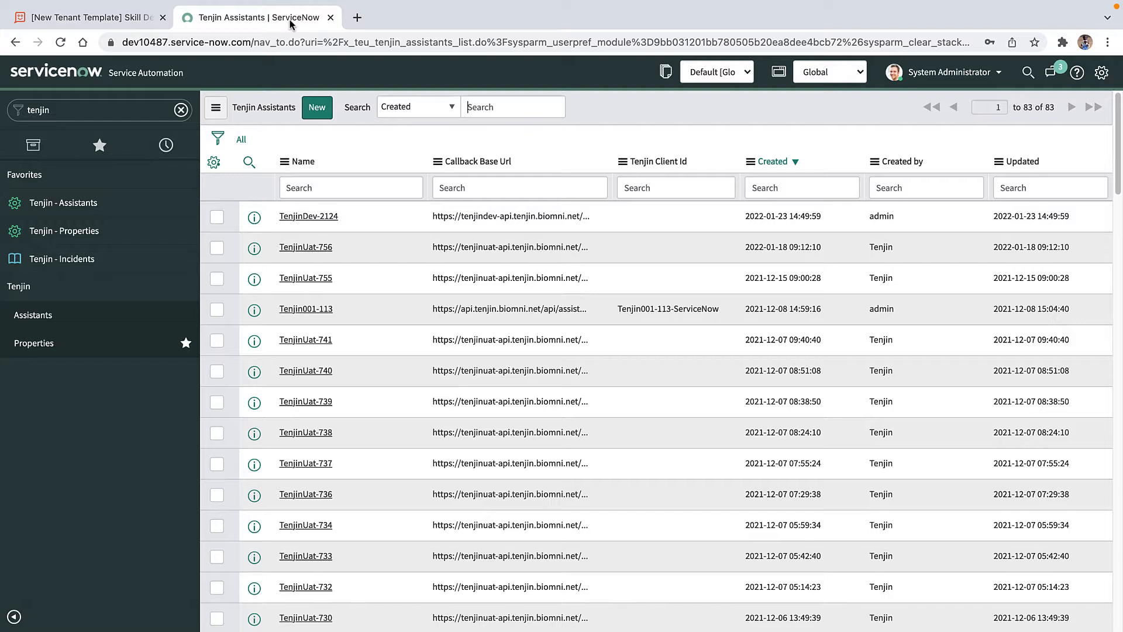
- Return to ServiceNow and open the TenjinDev-2124 record from the Tenjin Assistants list
{"action": "left_click", "coordinate": [290, 20]}
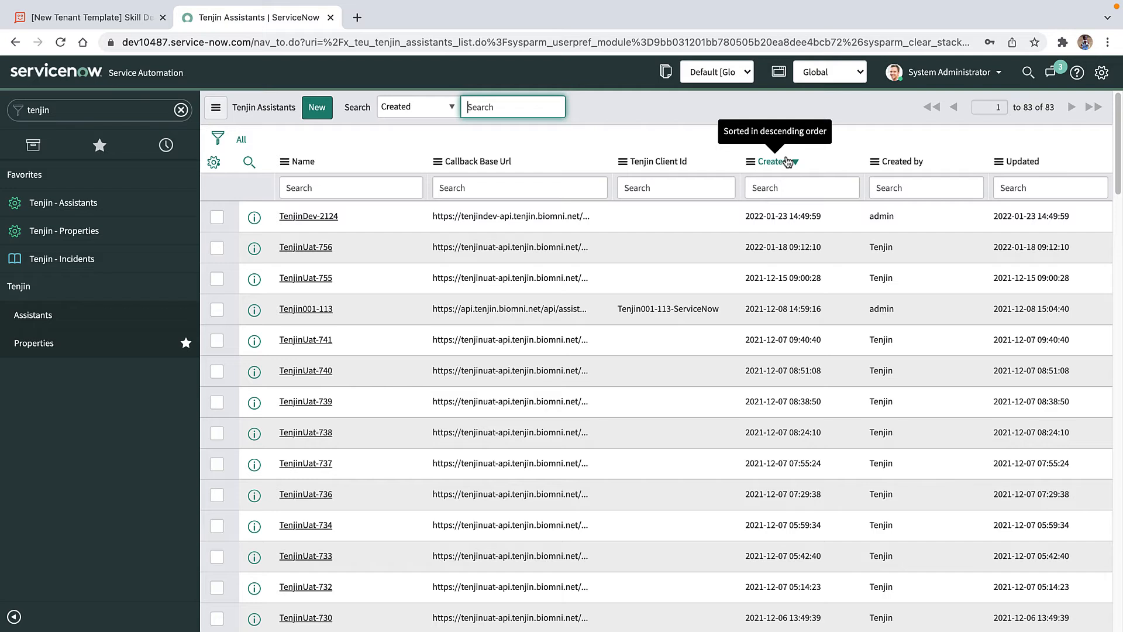
{"action": "left_click", "coordinate": [330, 221]}
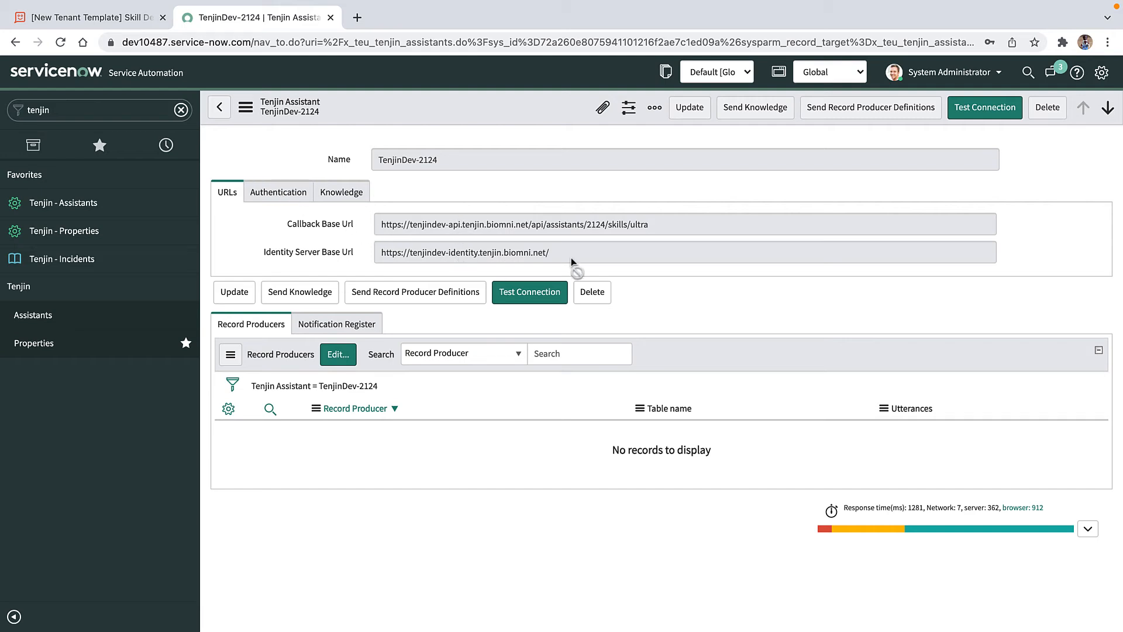
- Paste the copied Tenjin client ID into the record's Tenjin Client Id field
{"action": "left_click", "coordinate": [294, 201]}
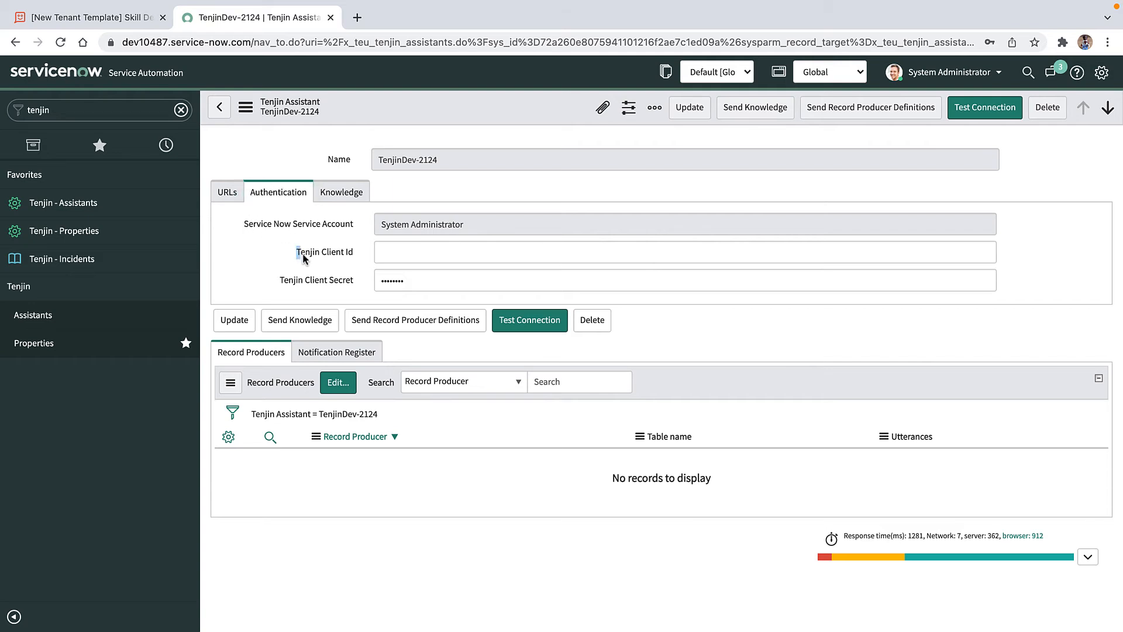
{"action": "left_click_drag", "start_coordinate": [296, 251], "coordinate": [361, 253]}
{"action": "left_click_drag", "start_coordinate": [294, 280], "coordinate": [343, 285]}
{"action": "left_click", "coordinate": [355, 286]}
{"action": "left_click", "coordinate": [109, 25]}
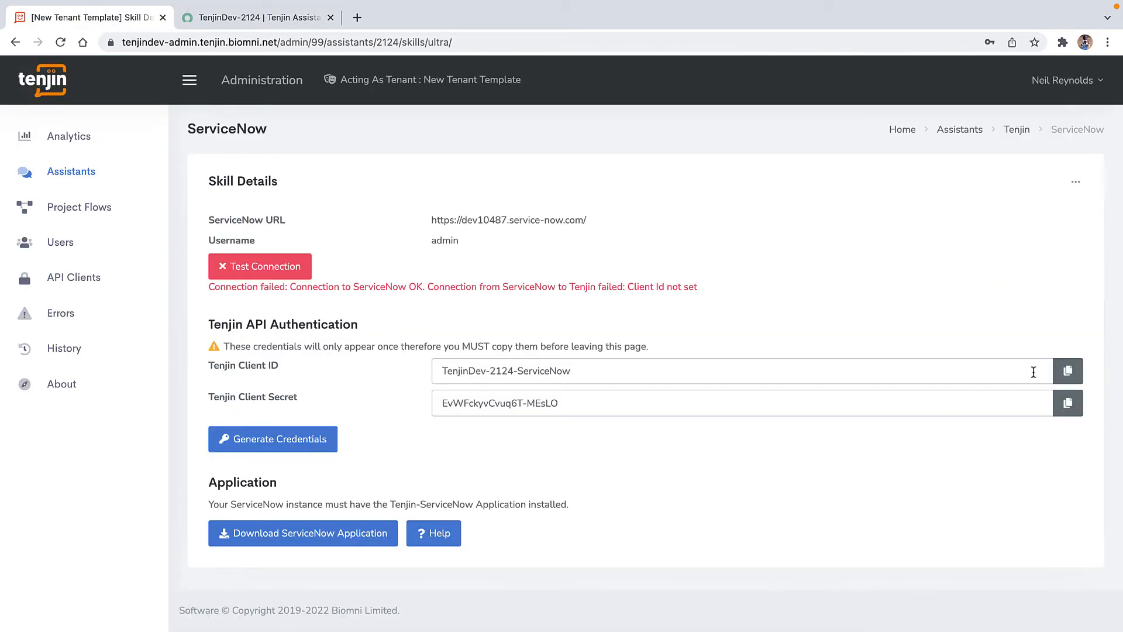
{"action": "left_click", "coordinate": [1068, 371]}
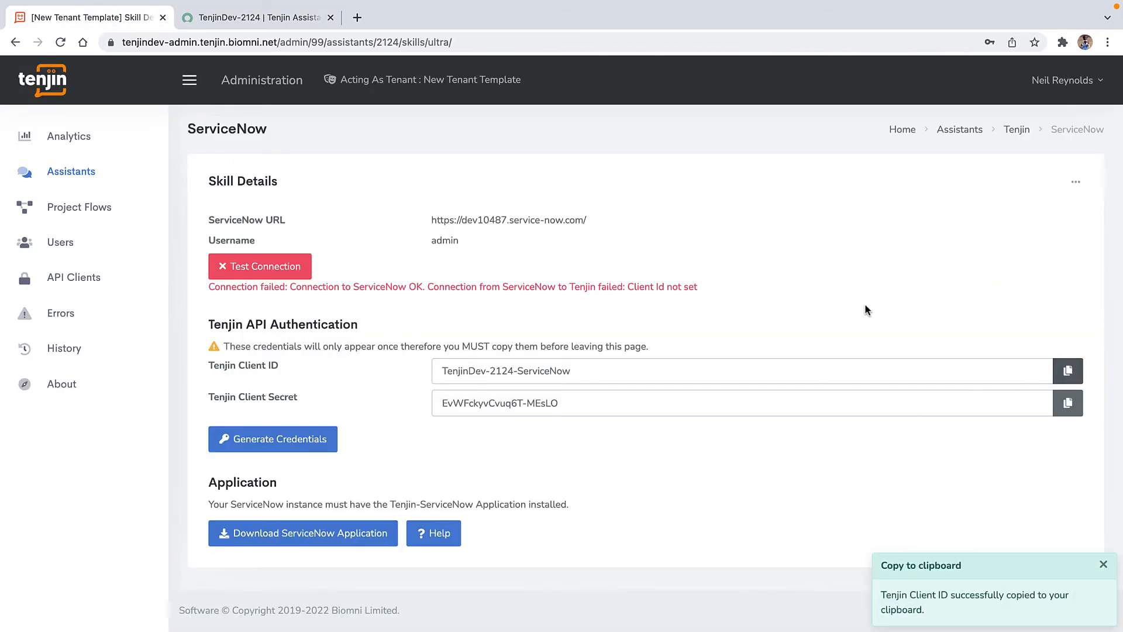
{"action": "left_click", "coordinate": [233, 19]}
{"action": "right_click", "coordinate": [428, 255]}
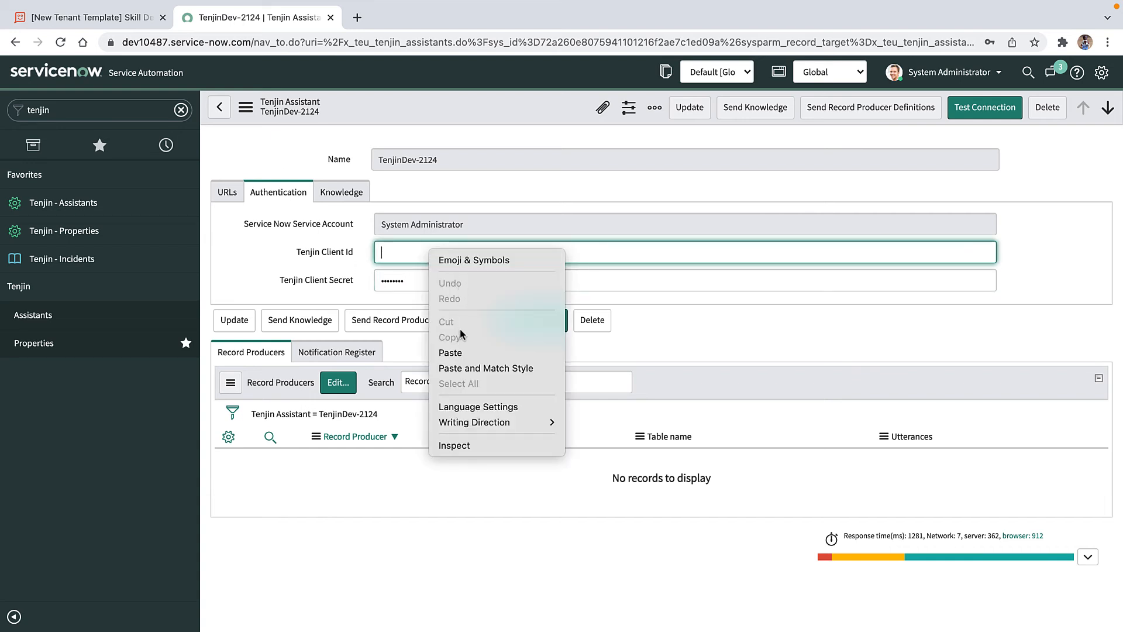
{"action": "left_click", "coordinate": [451, 353]}
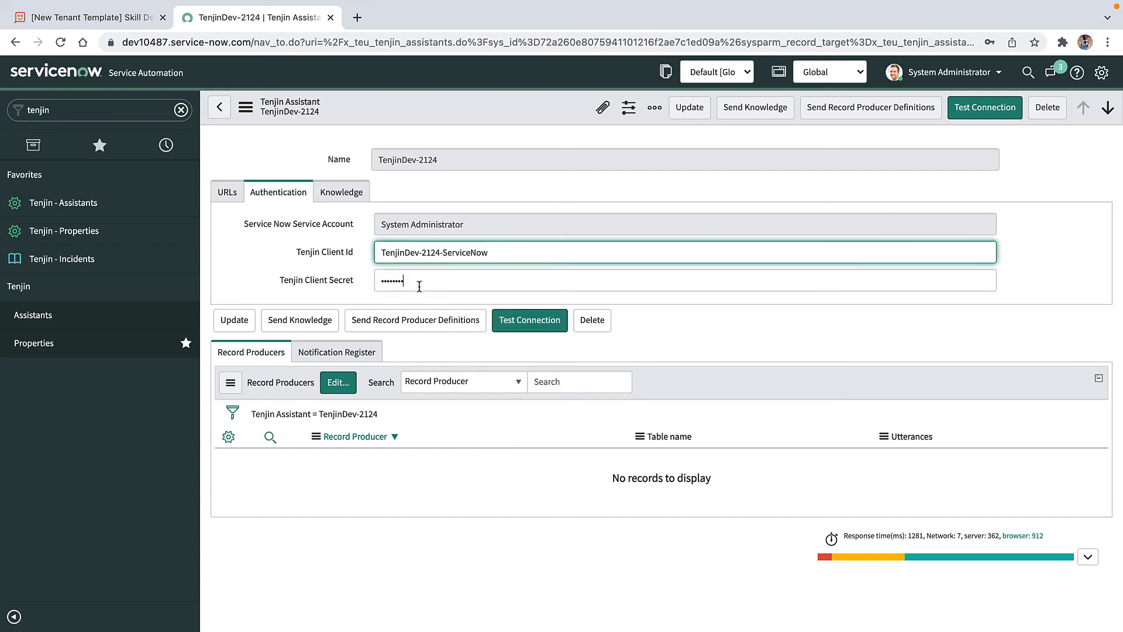
- Replace the Tenjin Client Secret with the copied secret, Update, and reopen TenjinDev-2124
{"action": "double_click", "coordinate": [396, 283]}
{"action": "left_click", "coordinate": [88, 17]}
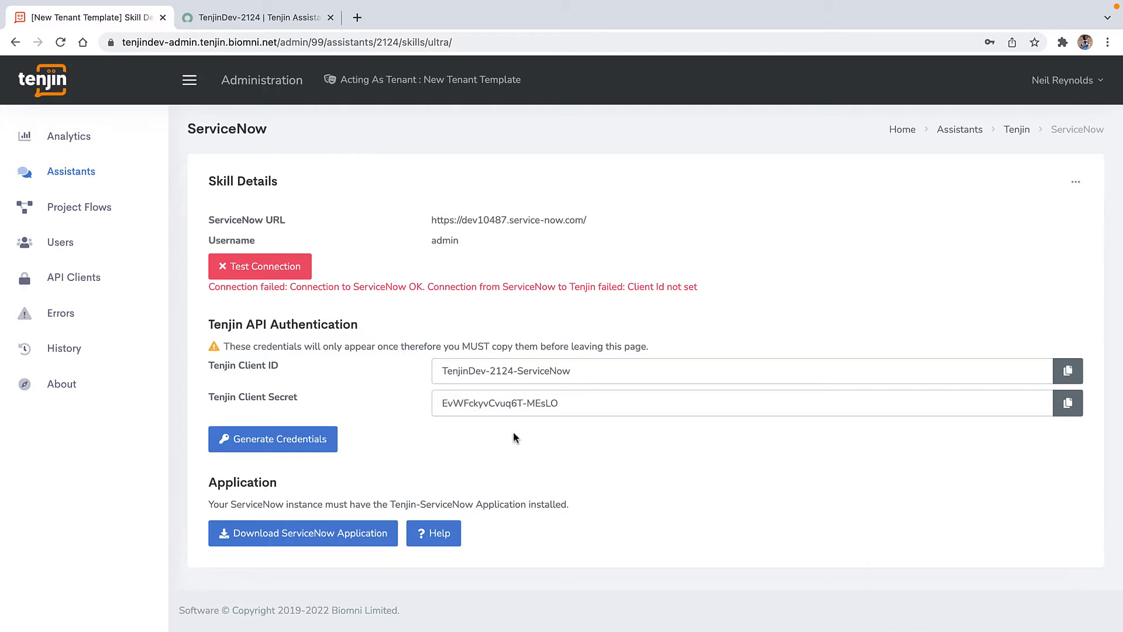
{"action": "left_click", "coordinate": [1067, 413]}
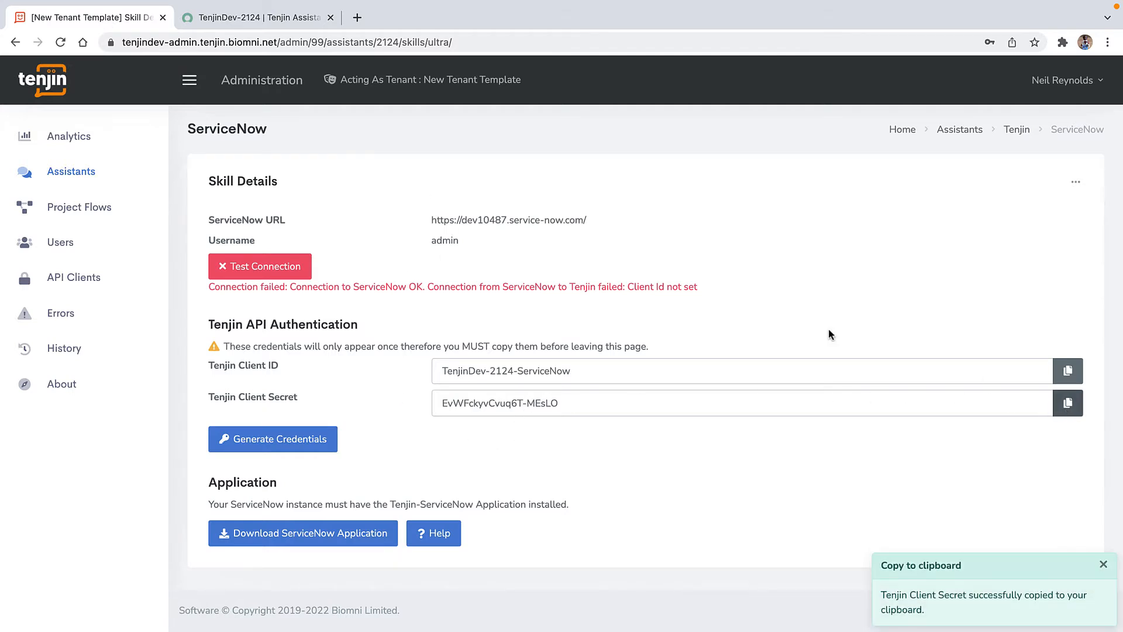
{"action": "left_click", "coordinate": [290, 21]}
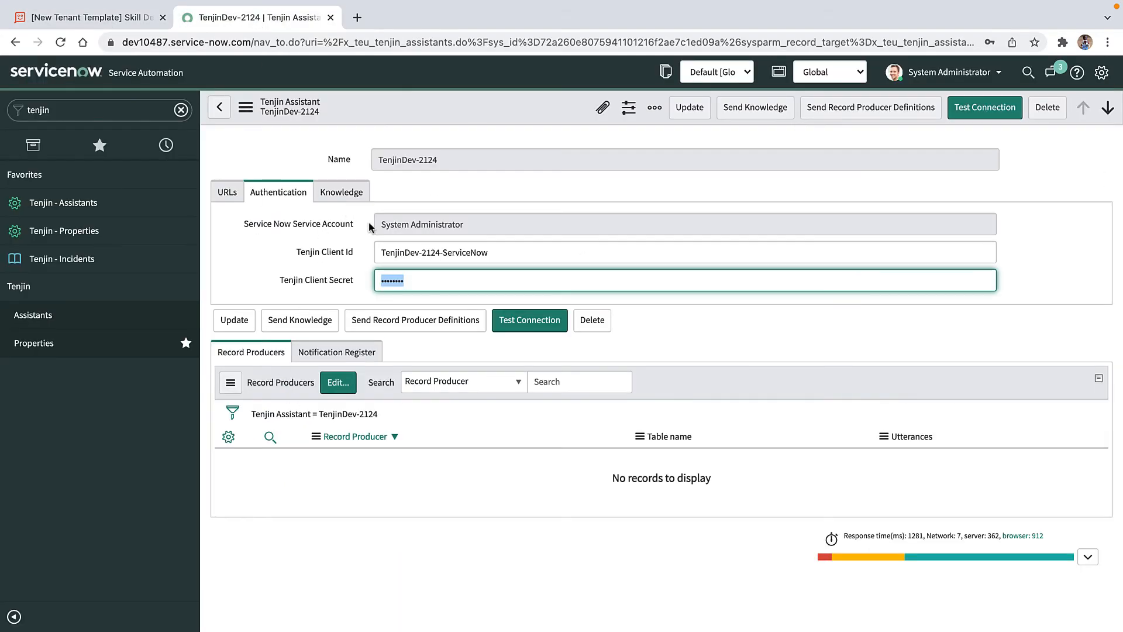
{"action": "left_click_drag", "start_coordinate": [420, 275], "coordinate": [353, 280]}
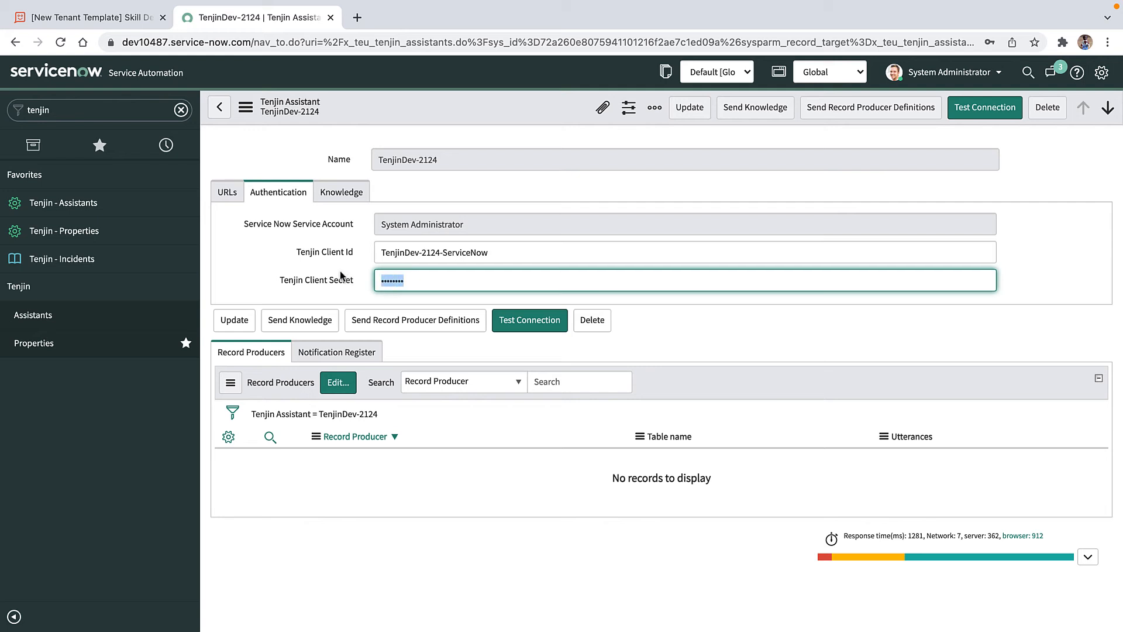
{"action": "key", "text": "super+v"}
{"action": "left_click", "coordinate": [236, 323]}
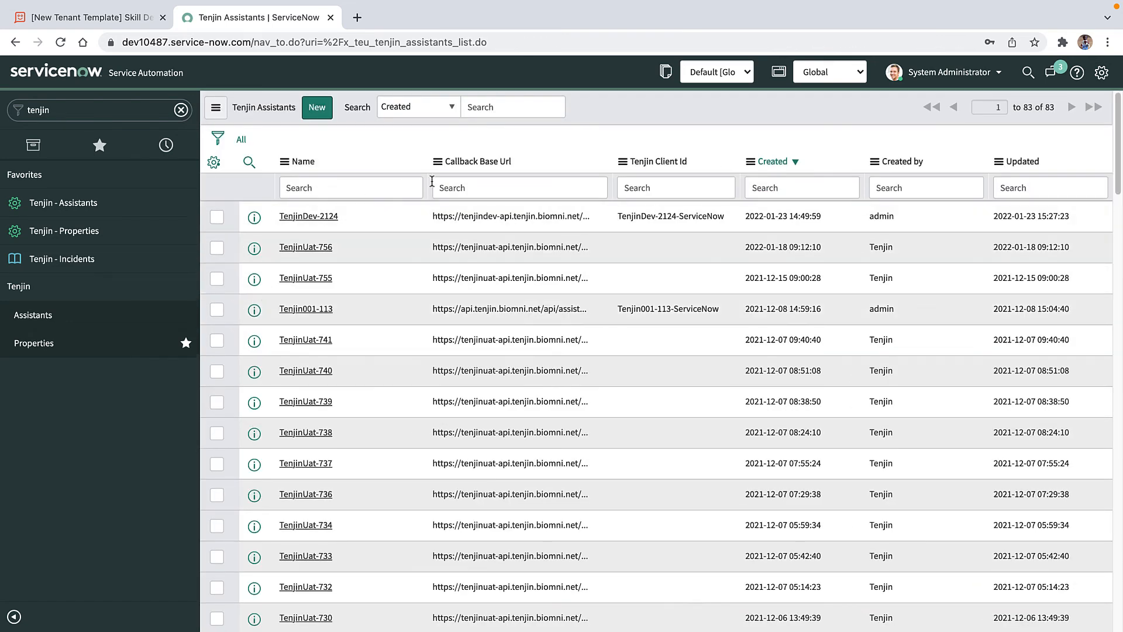
{"action": "left_click", "coordinate": [292, 221]}
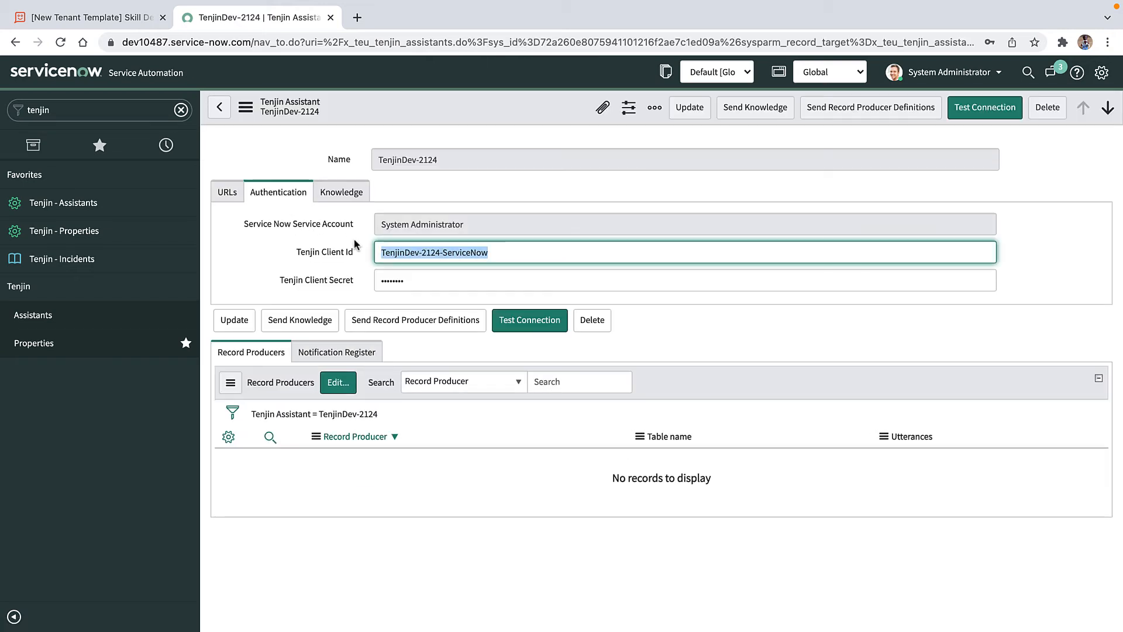
- Test TenjinDev-2124's connection, confirm 'Connection Successful', and return to the Tenjin skill page
{"action": "left_click", "coordinate": [536, 324]}
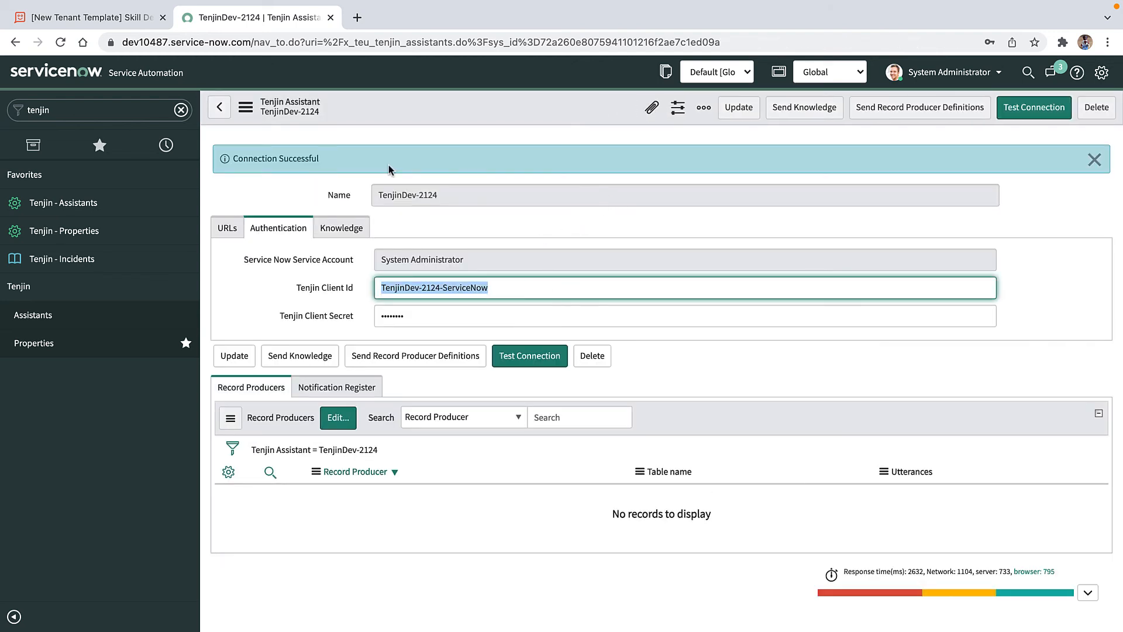
{"action": "left_click", "coordinate": [322, 161]}
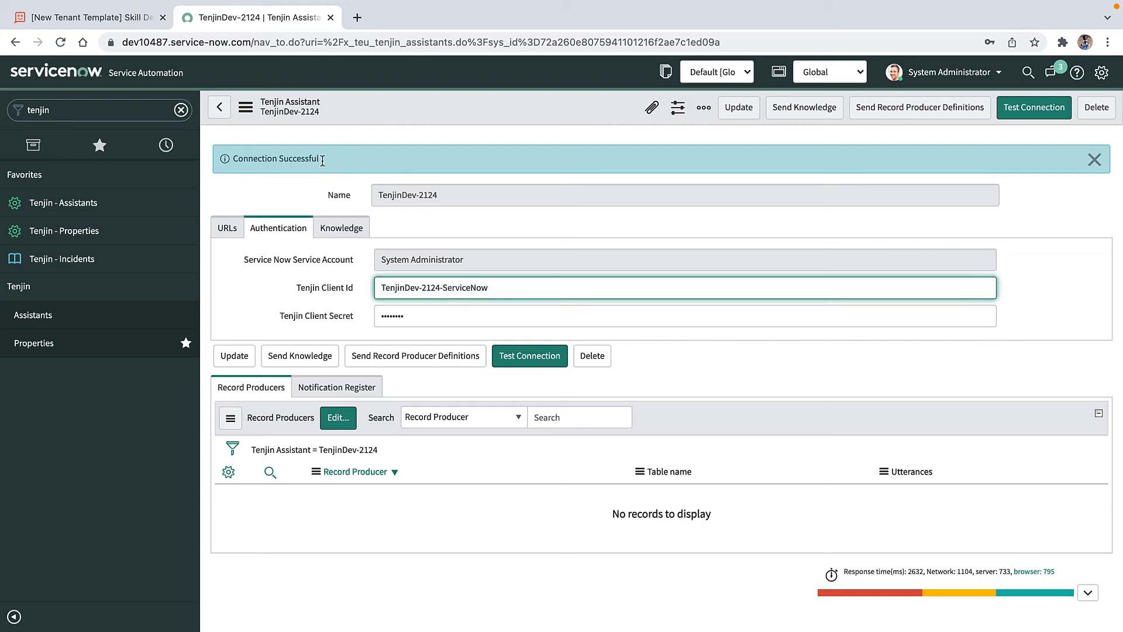
{"action": "left_click_drag", "start_coordinate": [322, 160], "coordinate": [227, 161]}
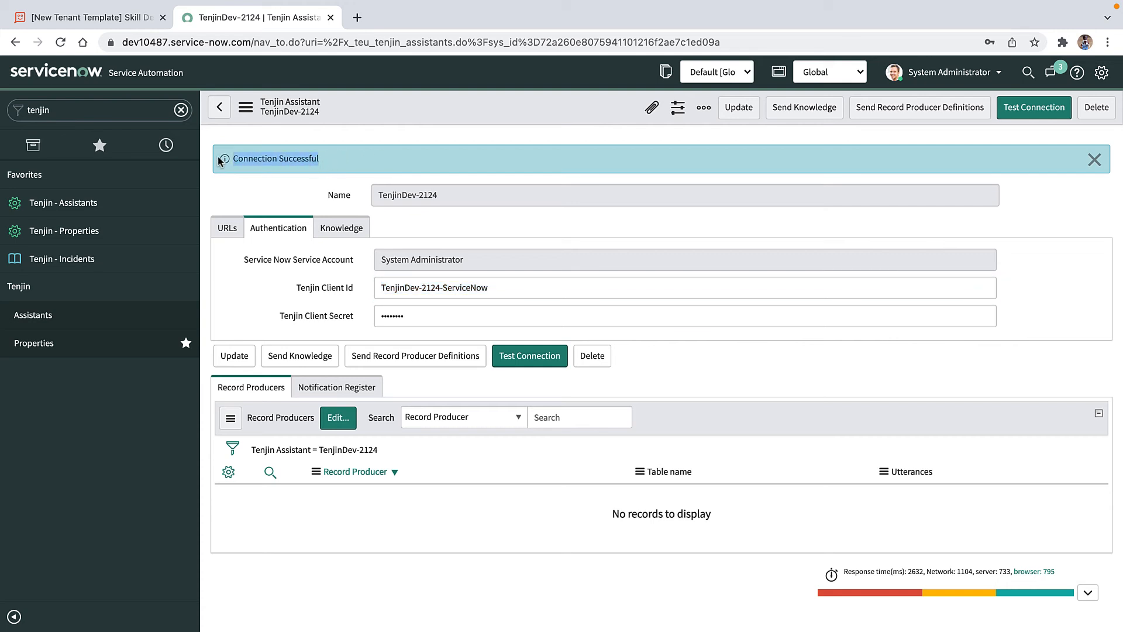
{"action": "left_click", "coordinate": [137, 25]}
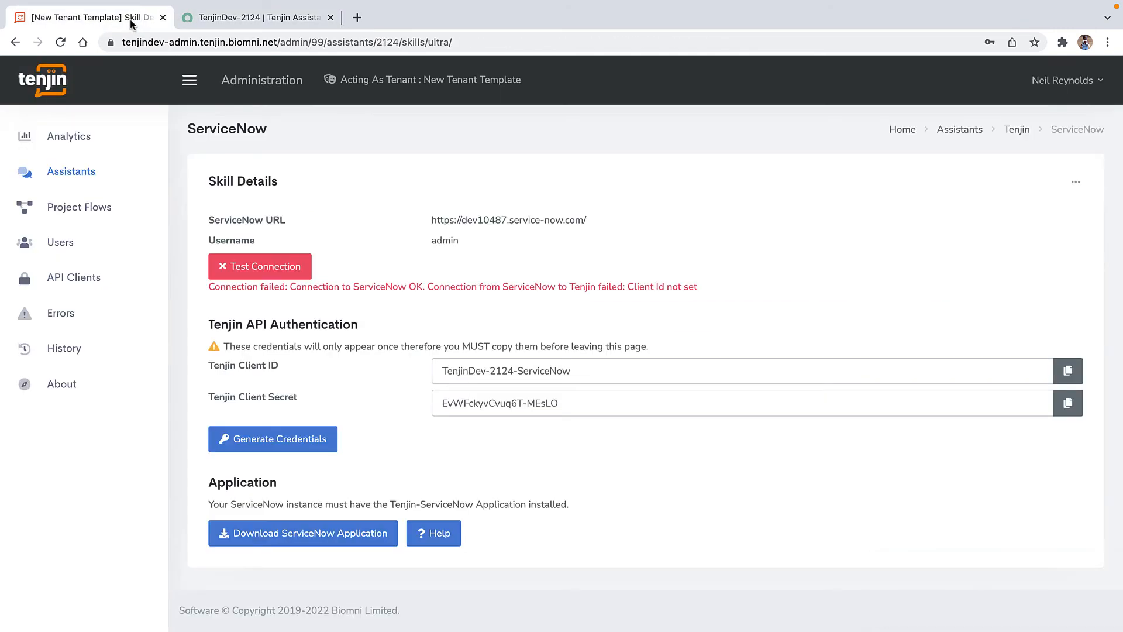
- Rerun Test Connection on the Tenjin ServiceNow skill page
{"action": "left_click", "coordinate": [262, 268]}
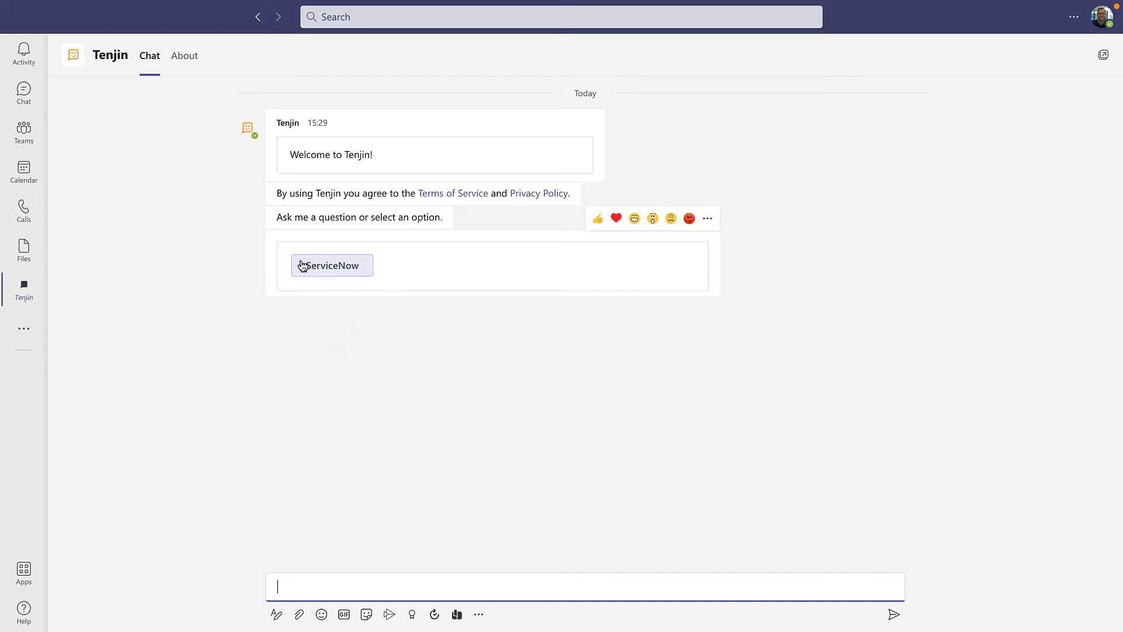
- Pick ServiceNow > View incidents in the Tenjin chat and send the user's email address for verification
{"action": "left_click", "coordinate": [337, 270]}
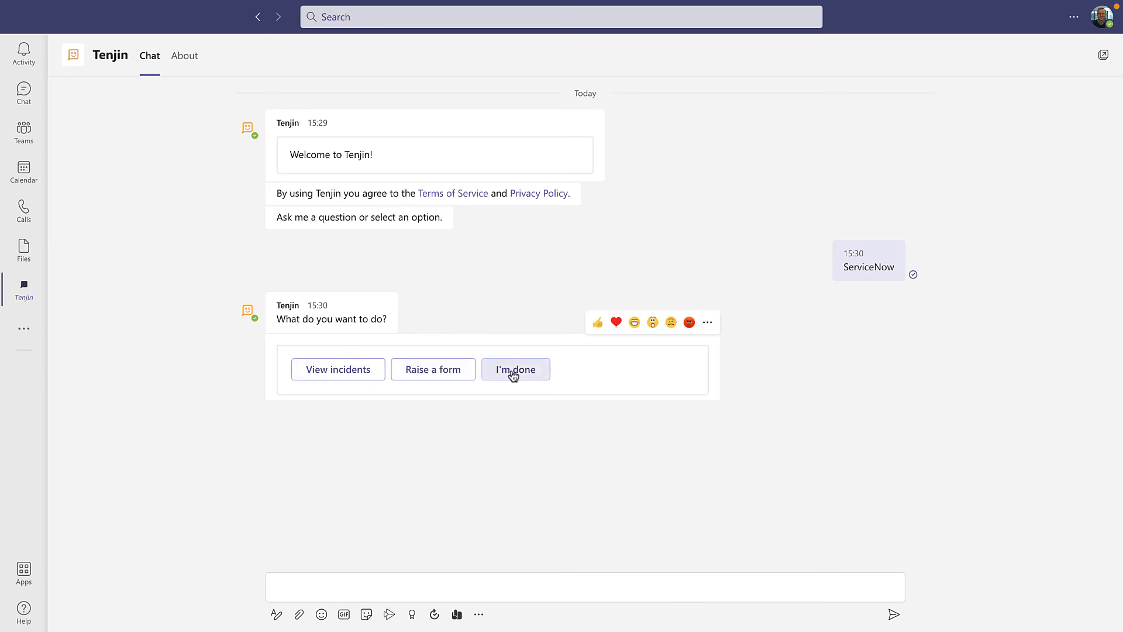
{"action": "left_click", "coordinate": [345, 371]}
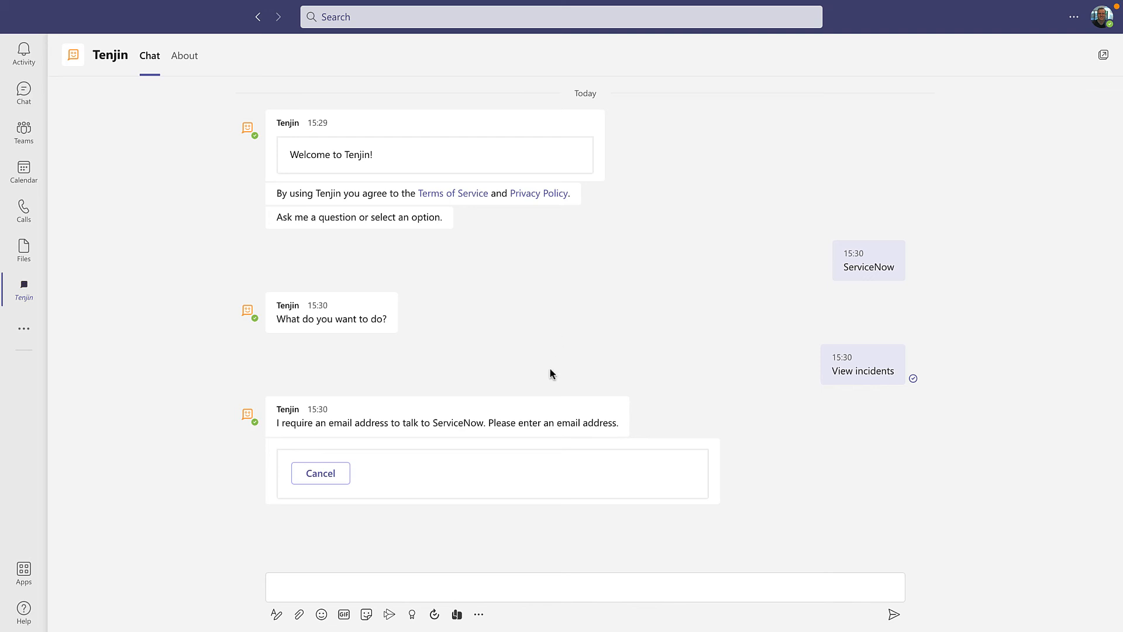
{"action": "left_click", "coordinate": [386, 593]}
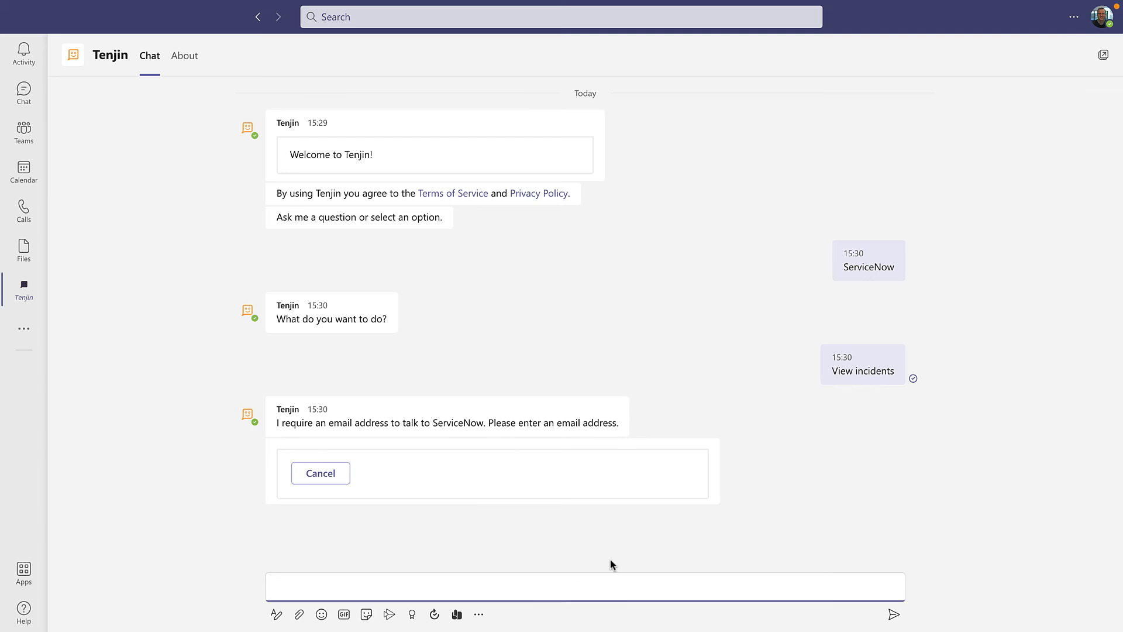
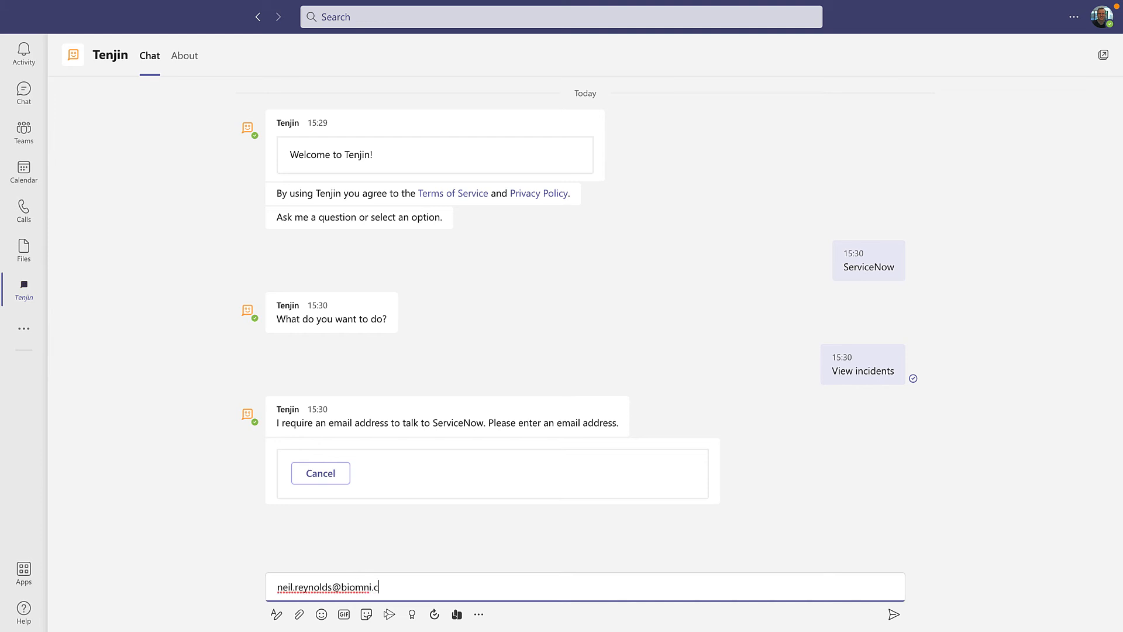
{"action": "key", "text": "Return"}
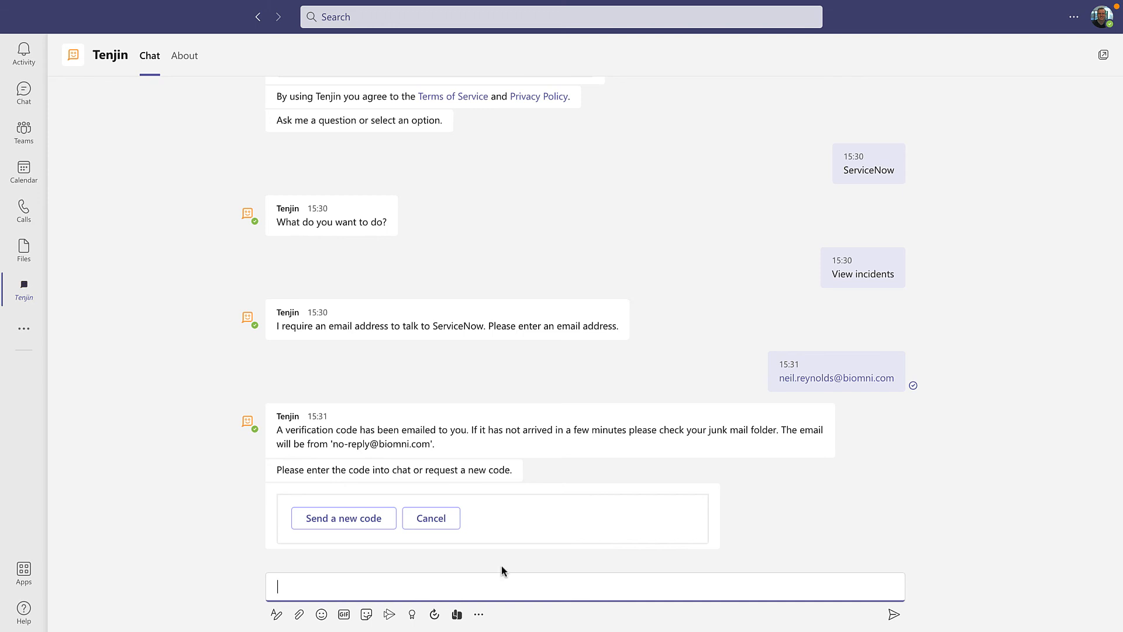
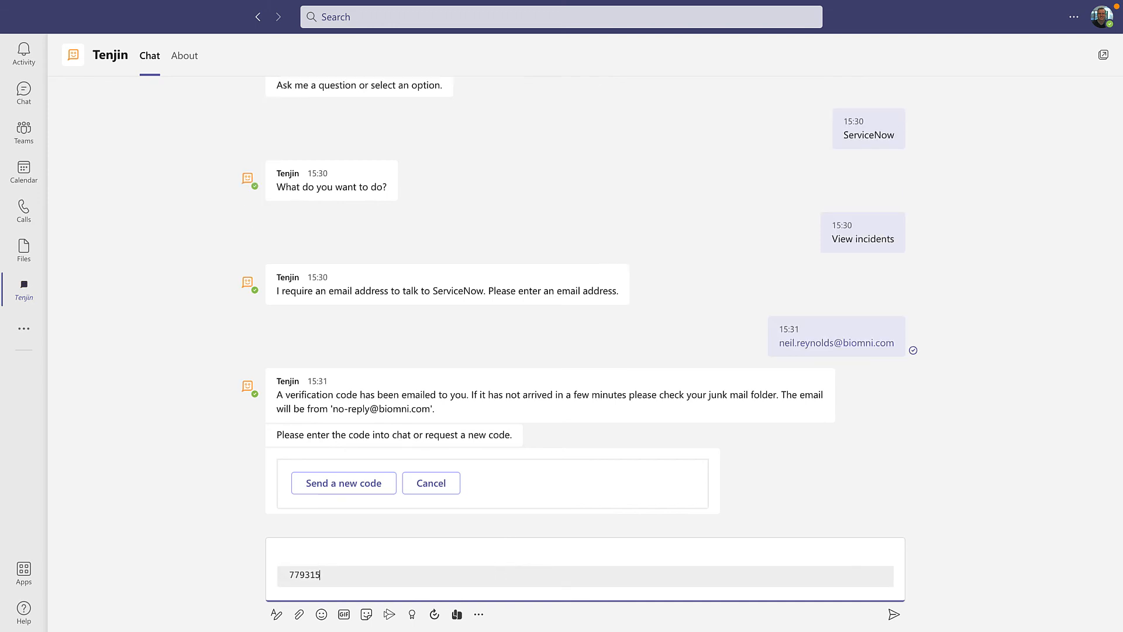
- Paste the emailed verification code and send it to Tenjin
{"action": "key", "text": "Return"}
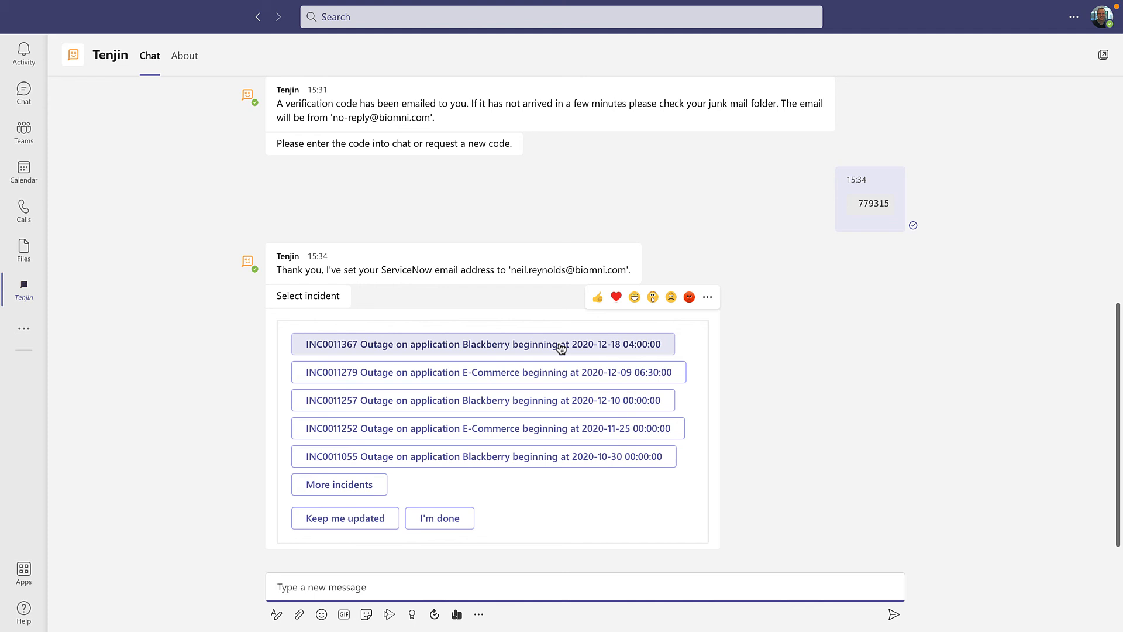
- From Tenjin's incident list, open INC0011367 and post the comment 'All OK now'
{"action": "left_click", "coordinate": [618, 352]}
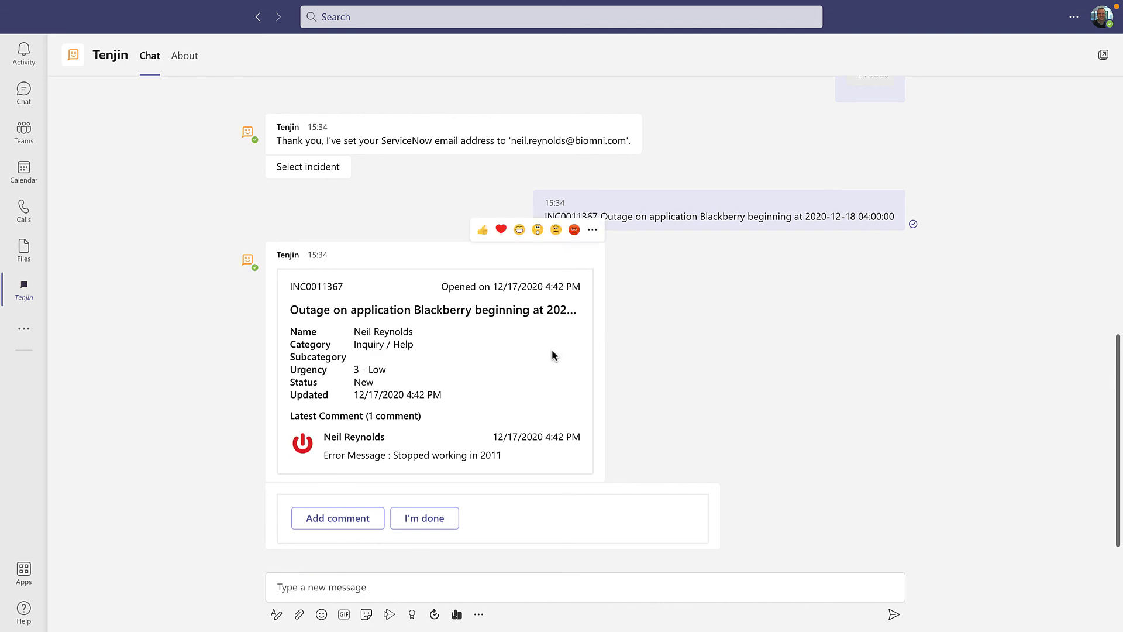
{"action": "left_click", "coordinate": [363, 517]}
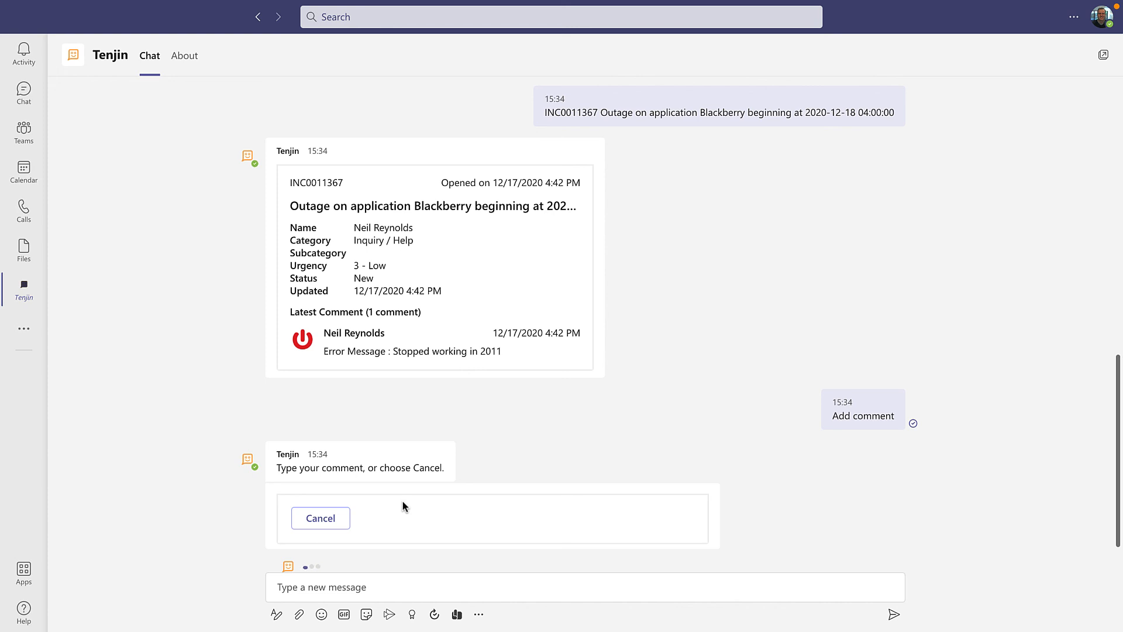
{"action": "left_click", "coordinate": [353, 585]}
{"action": "type", "text": "All OK now"}
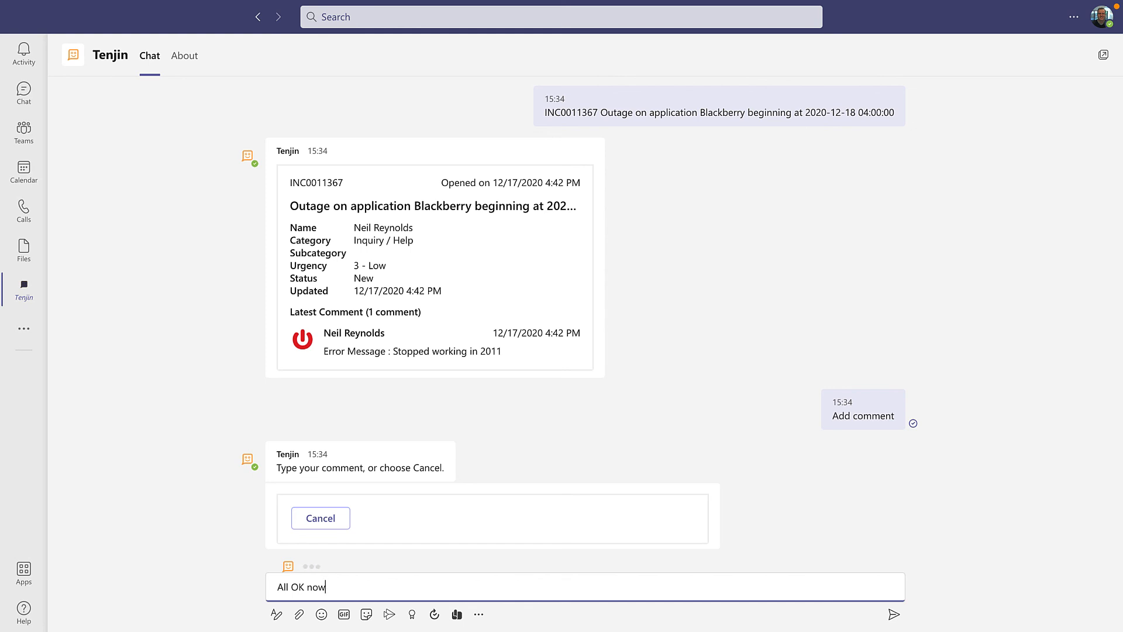
{"action": "key", "text": "Return"}
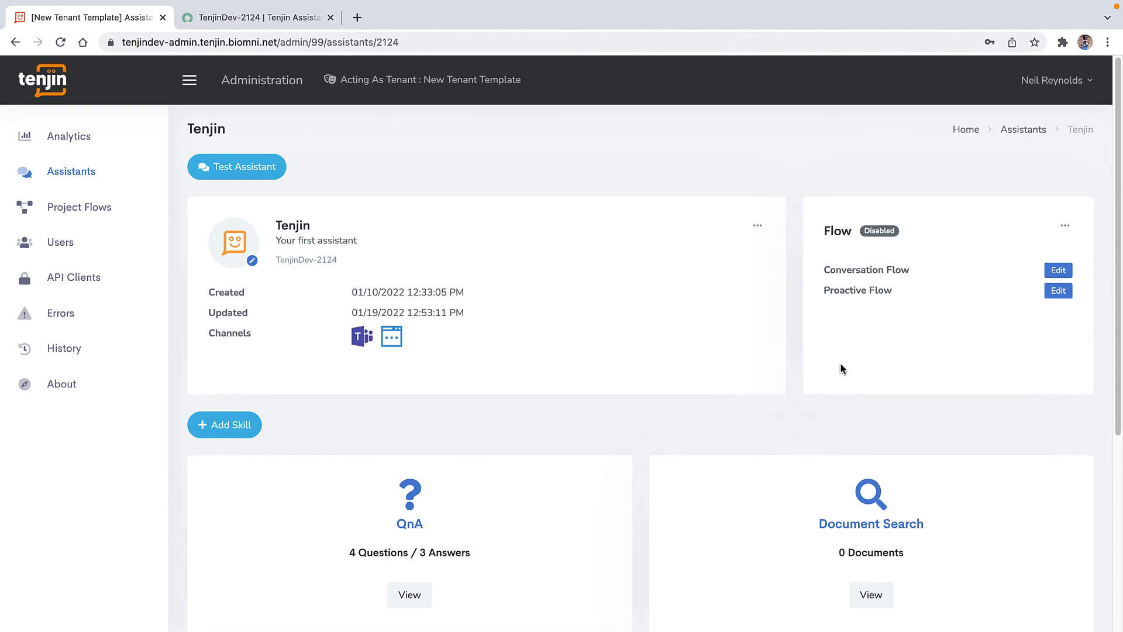
- View the Connected ServiceNow skill card's details, then go to the TenjinDev-2124 assistant record
{"action": "scroll", "coordinate": [636, 421], "scroll_direction": "down", "scroll_amount": 5}
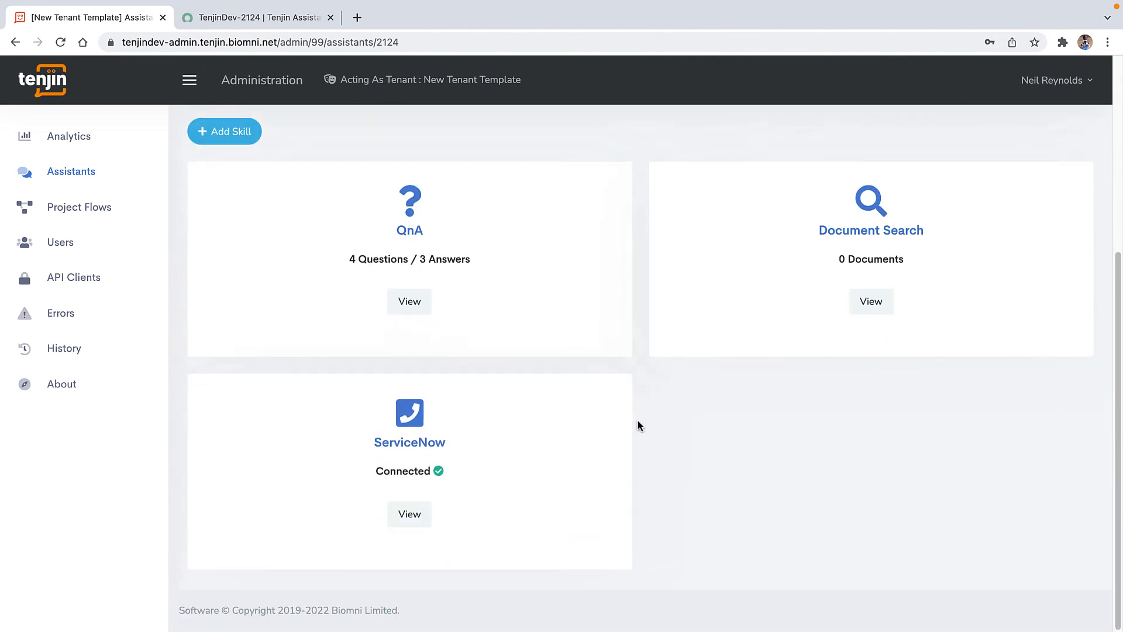
{"action": "left_click", "coordinate": [413, 516]}
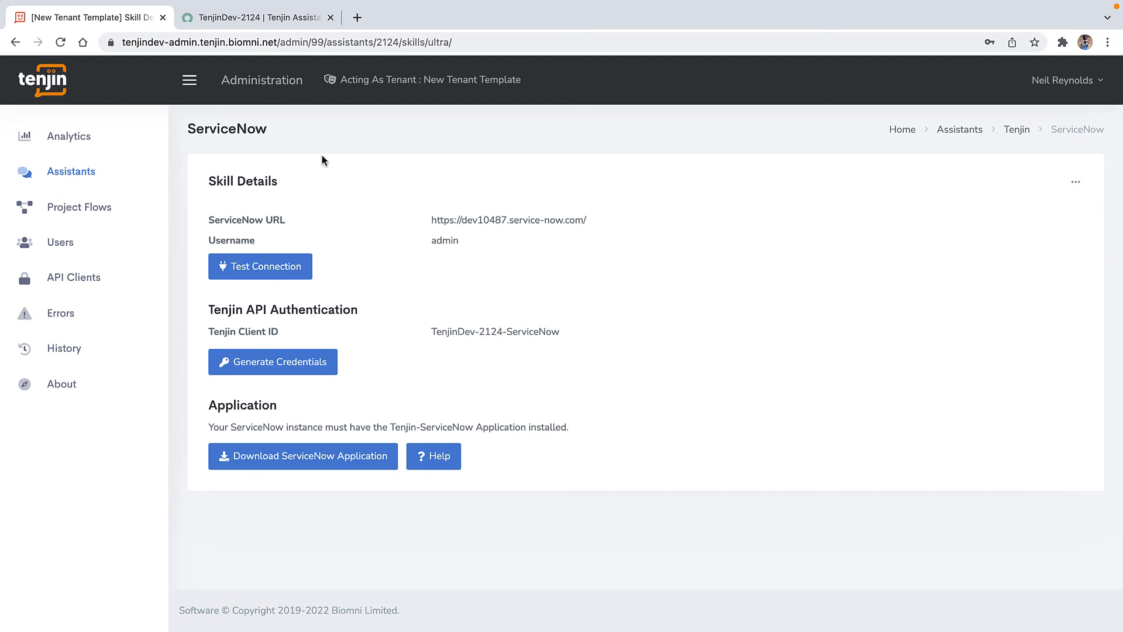
{"action": "left_click", "coordinate": [281, 19]}
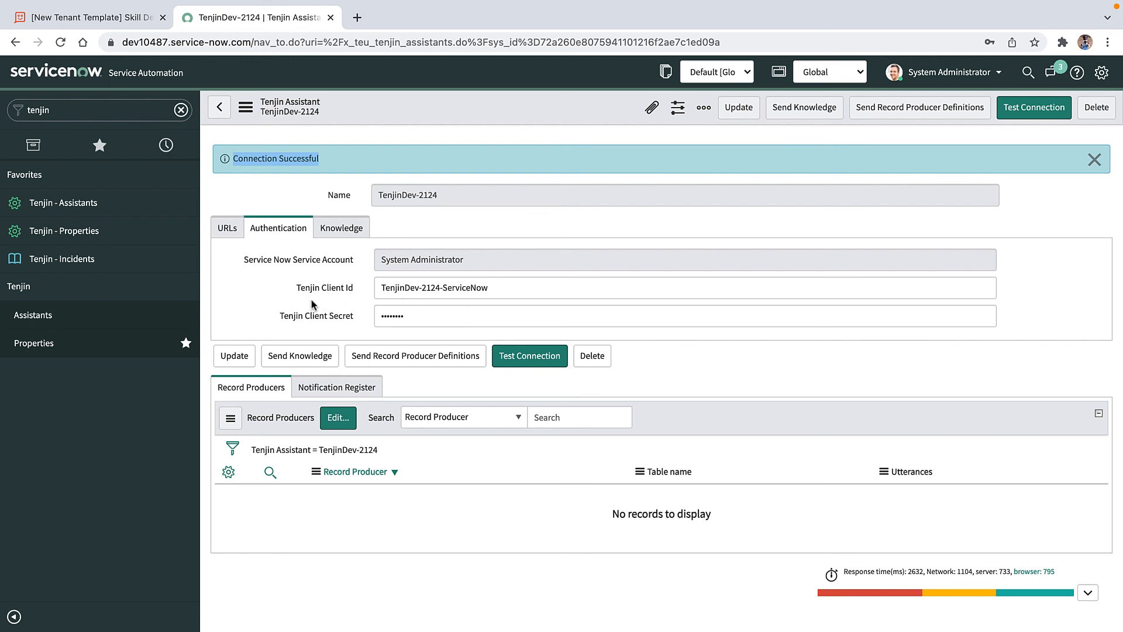
- Switch back to the Teams Tenjin chat showing the comment confirmation
{"action": "key", "text": "ctrl+Left"}
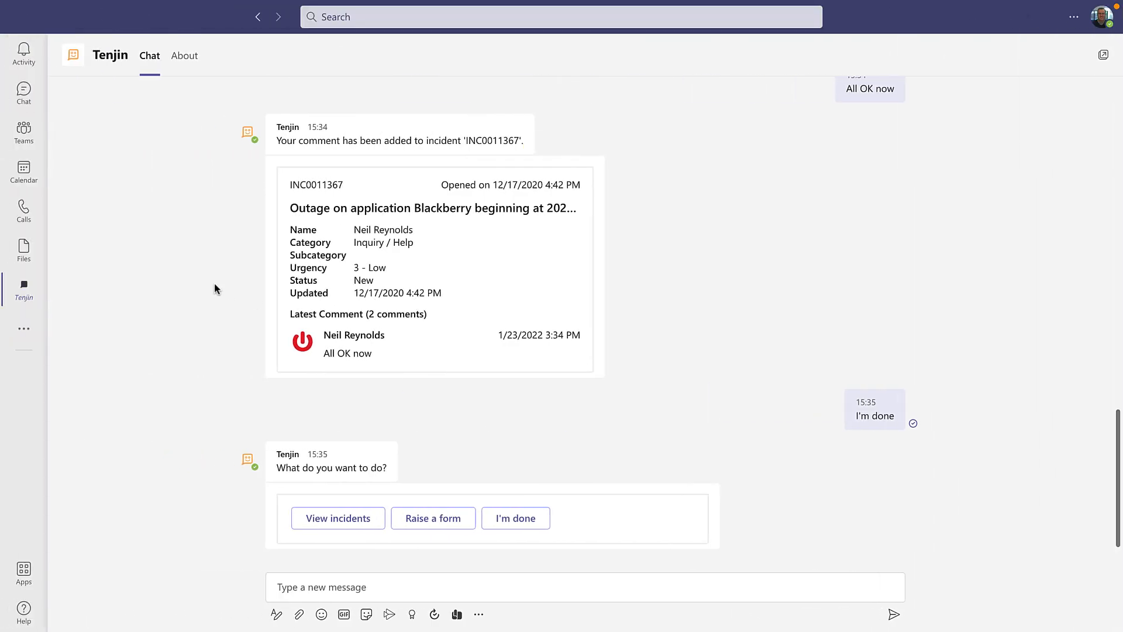